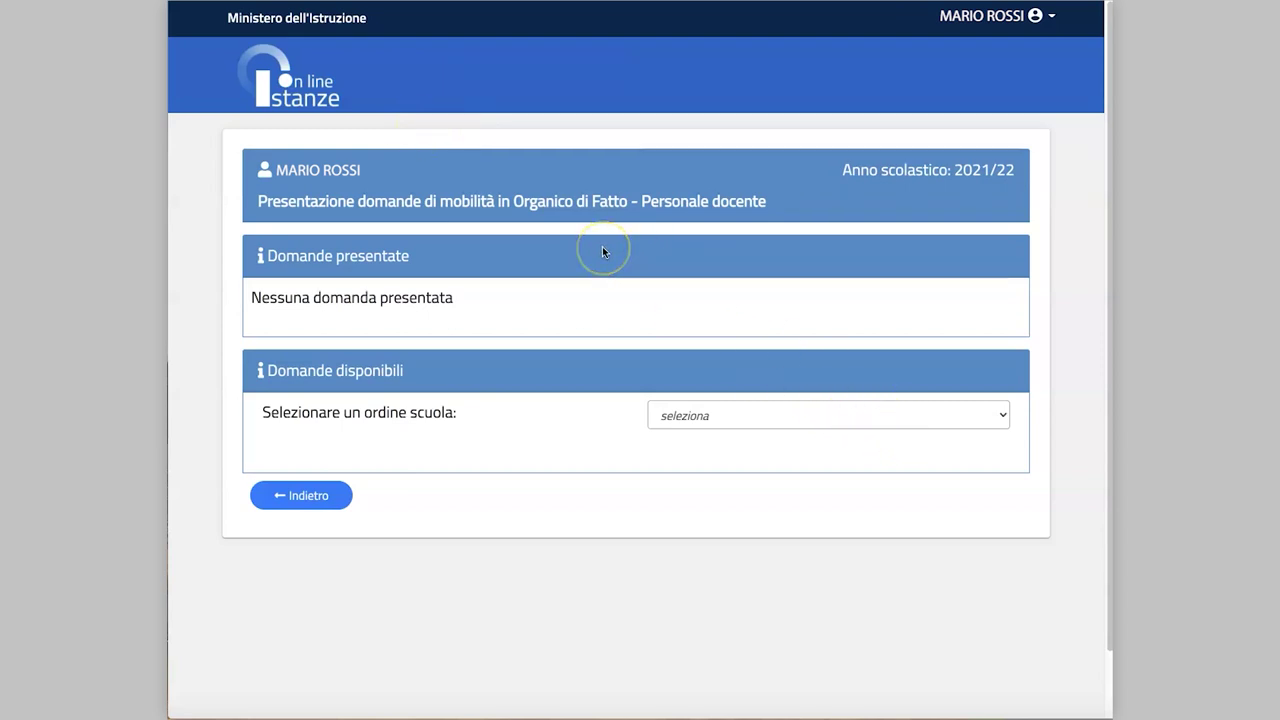
- Choose Scuola Secondaria di II grado as the school order and insert a new Utilizzazione Provinciale application
left_click(1004, 417)
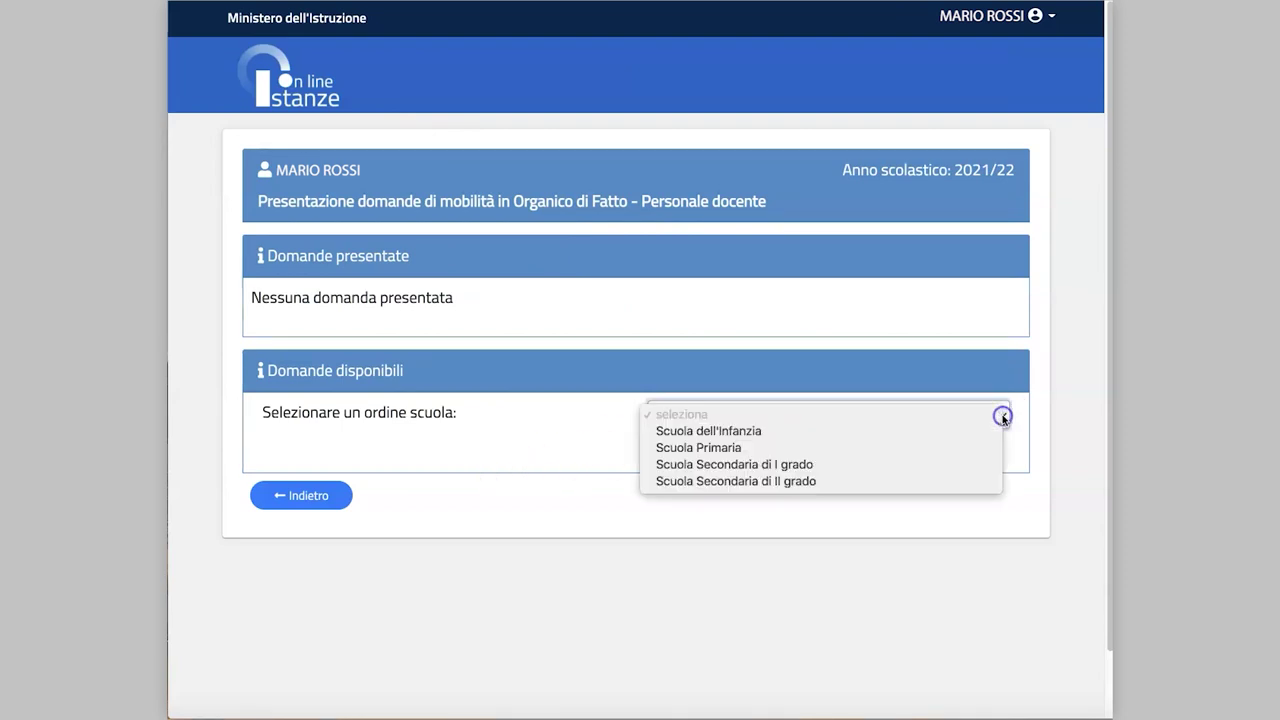
left_click(830, 481)
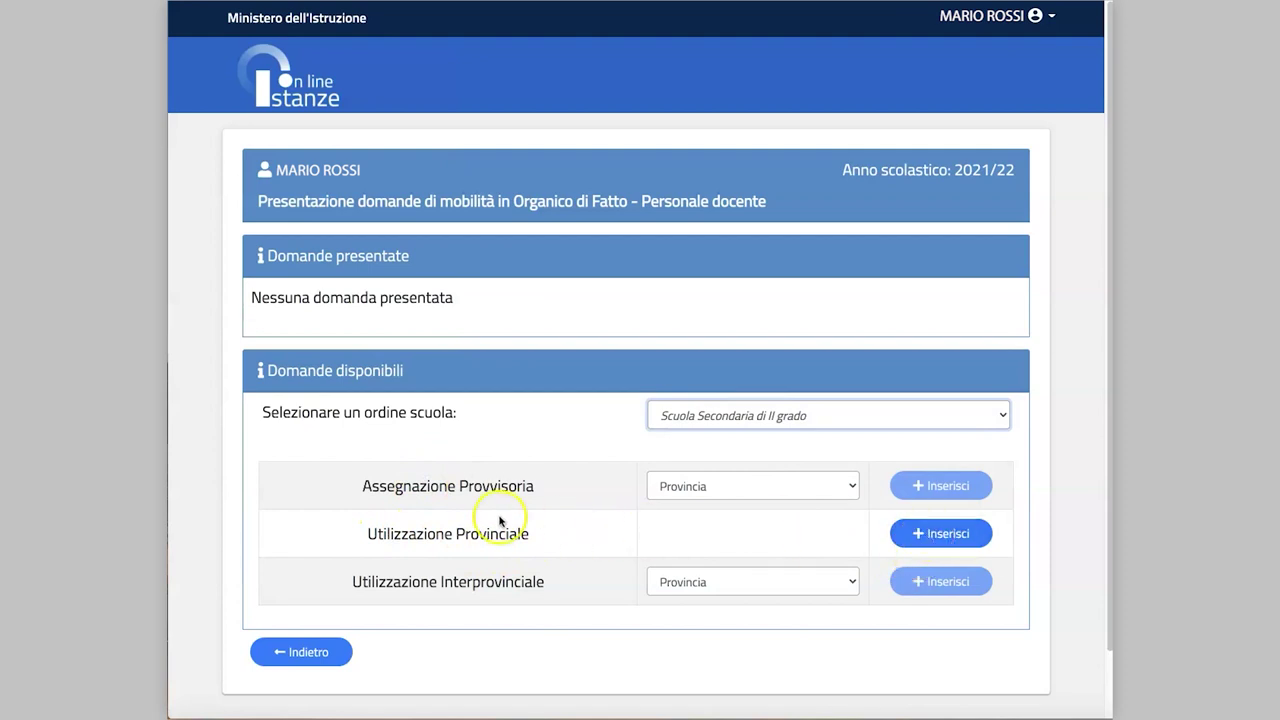
left_click(929, 536)
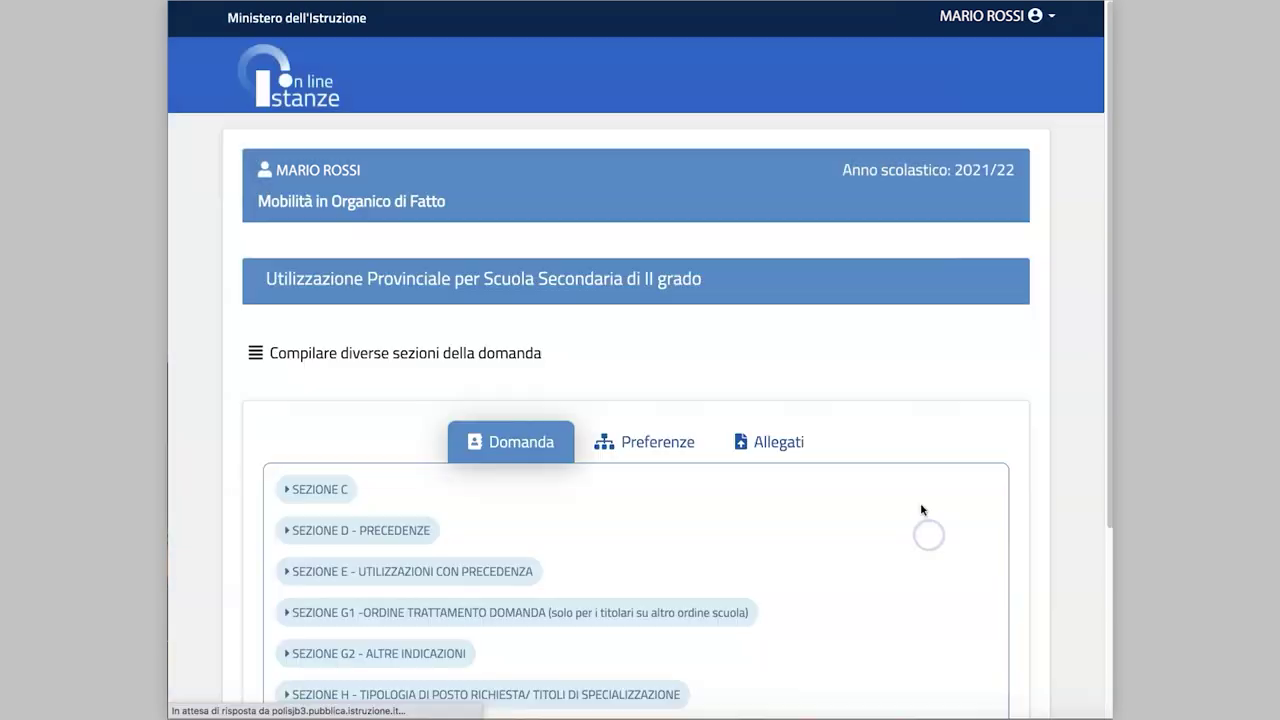
- In Sezione C, set the Punteggio spettante per l'utilizzazione to 158 and collapse the section
scroll(641, 376, "down", 2)
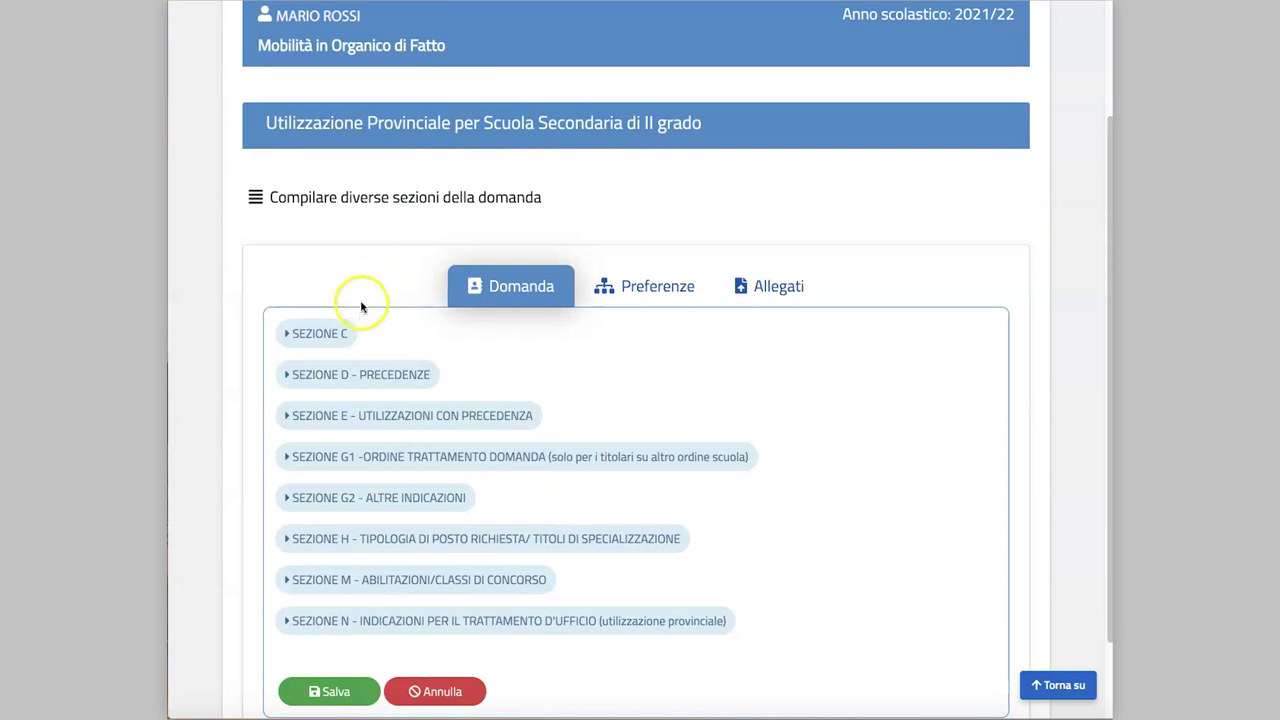
left_click(318, 336)
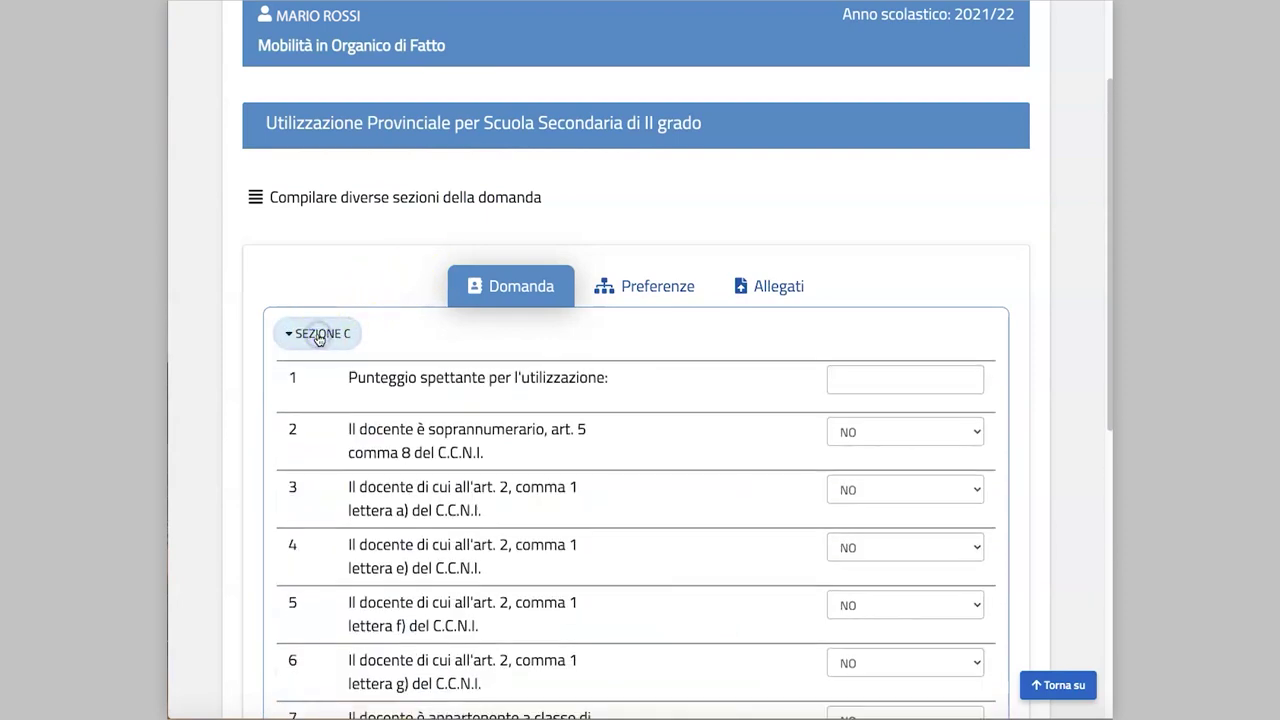
left_click(870, 380)
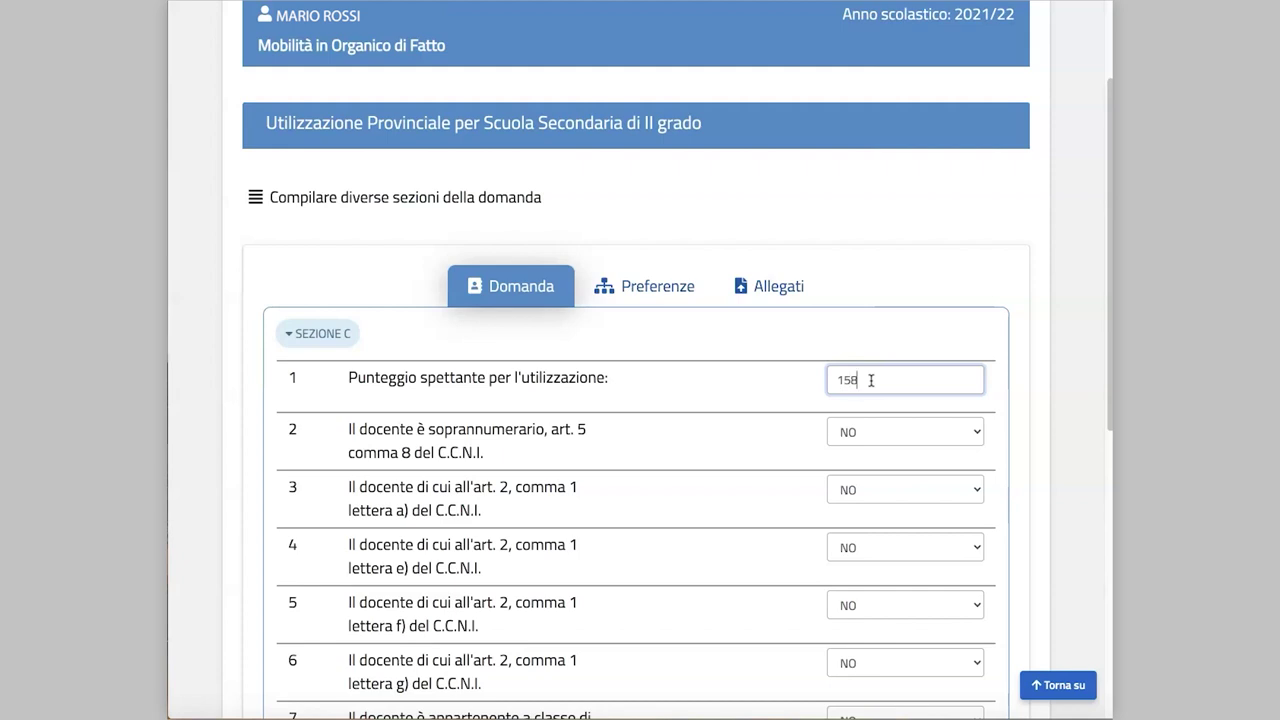
left_click(862, 381)
left_click(862, 380)
scroll(862, 379, "down", 1)
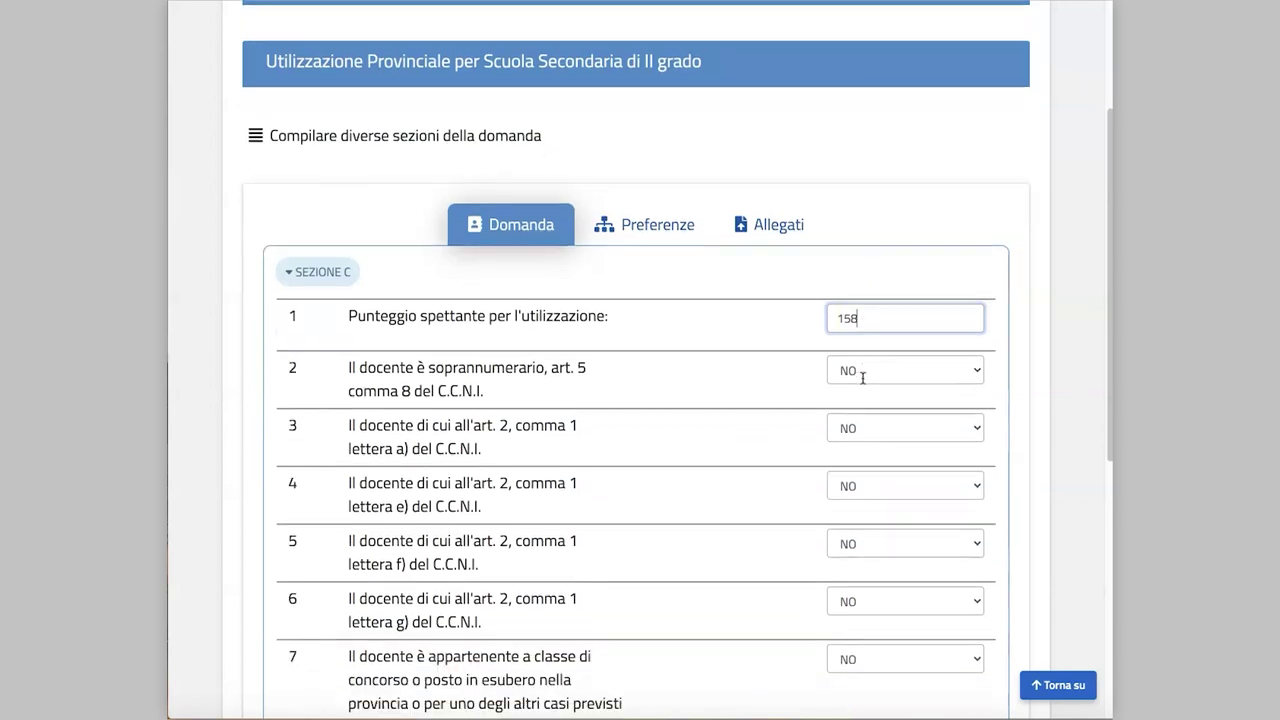
scroll(866, 360, "down", 1)
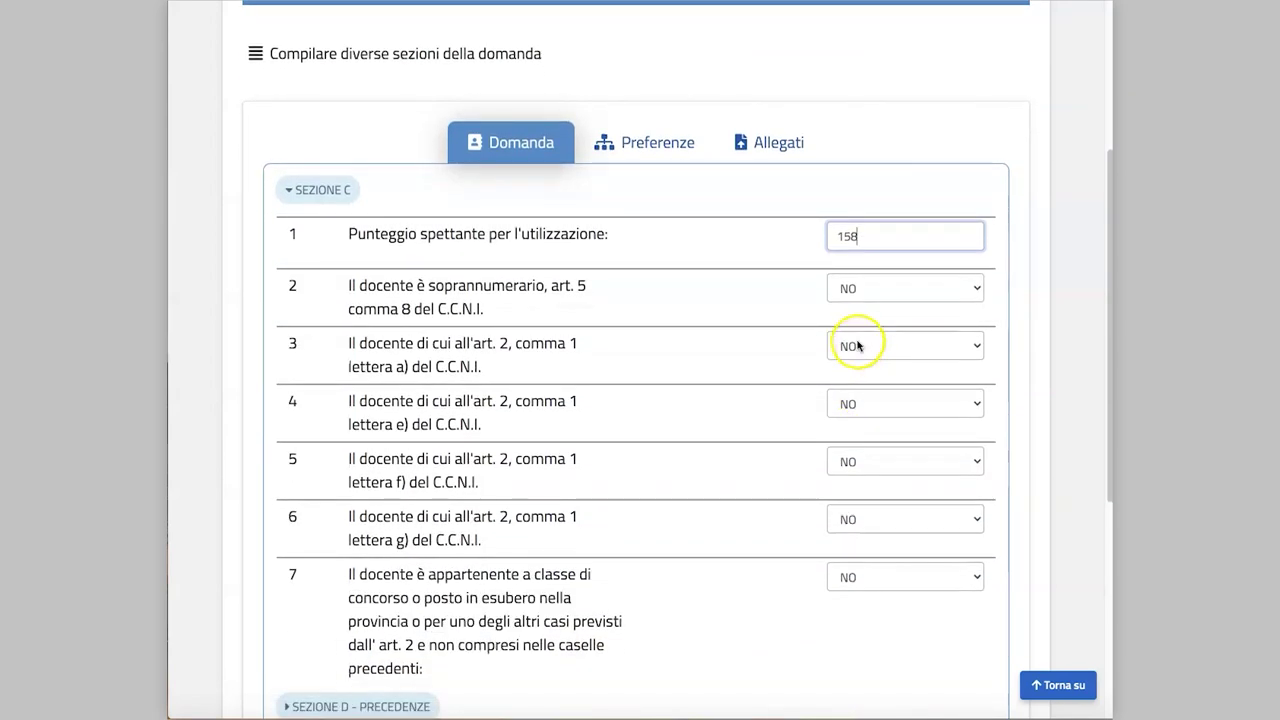
scroll(849, 290, "down", 1)
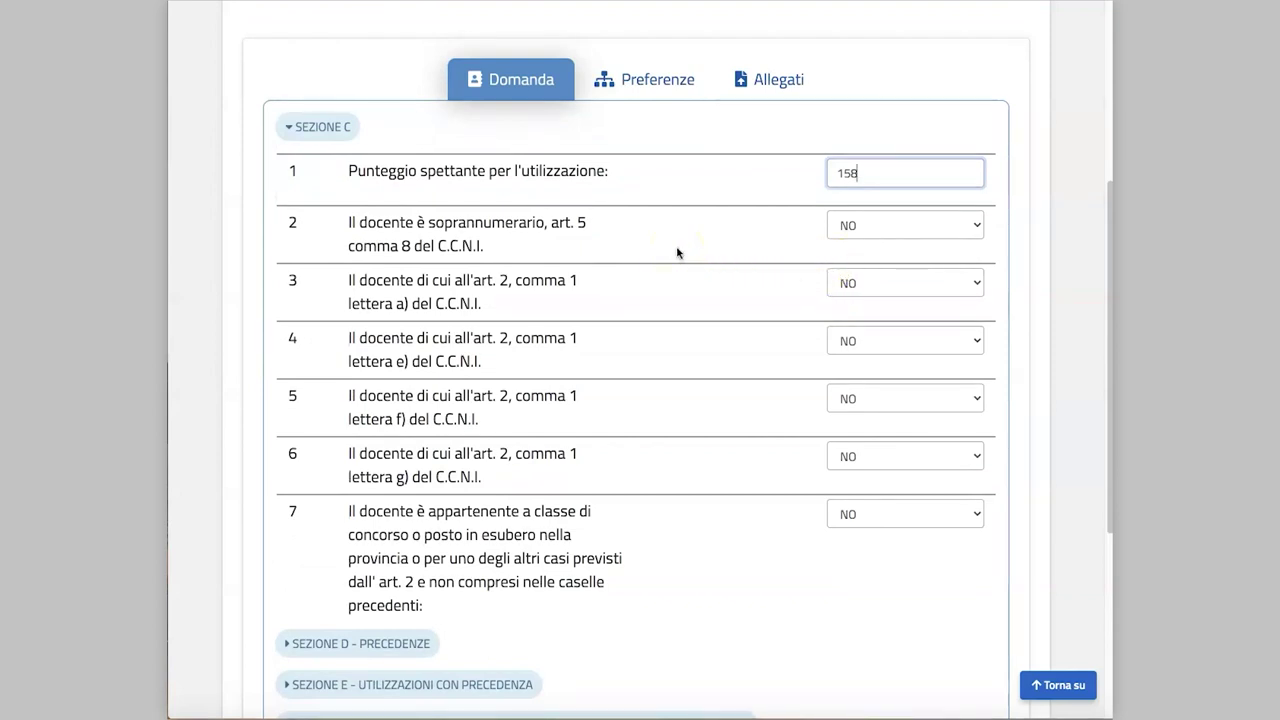
scroll(677, 252, "down", 1)
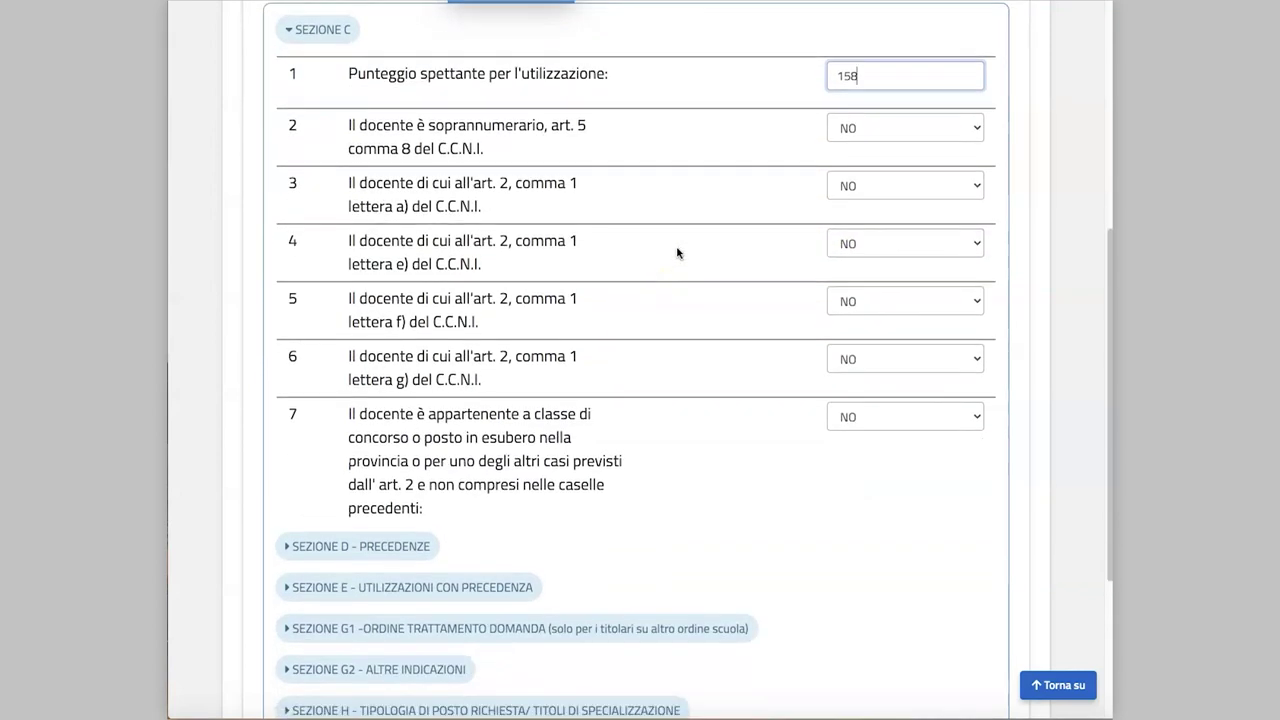
scroll(677, 252, "up", 1)
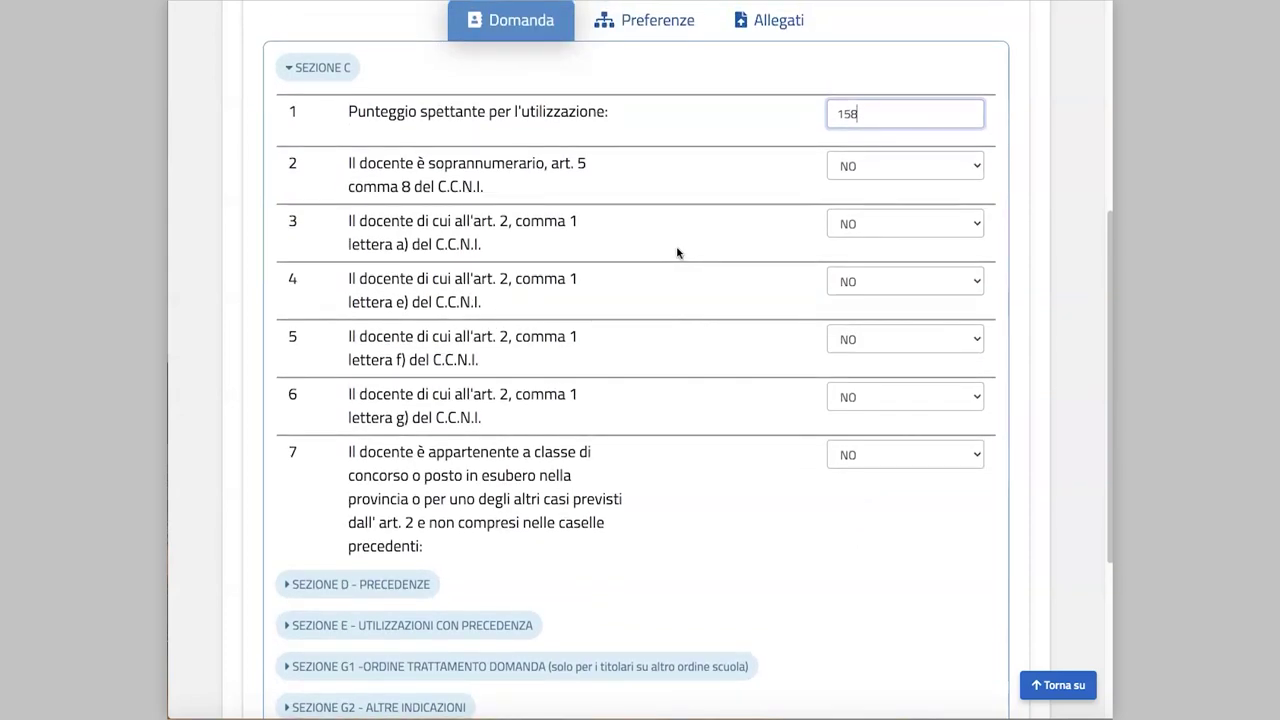
left_click(308, 66)
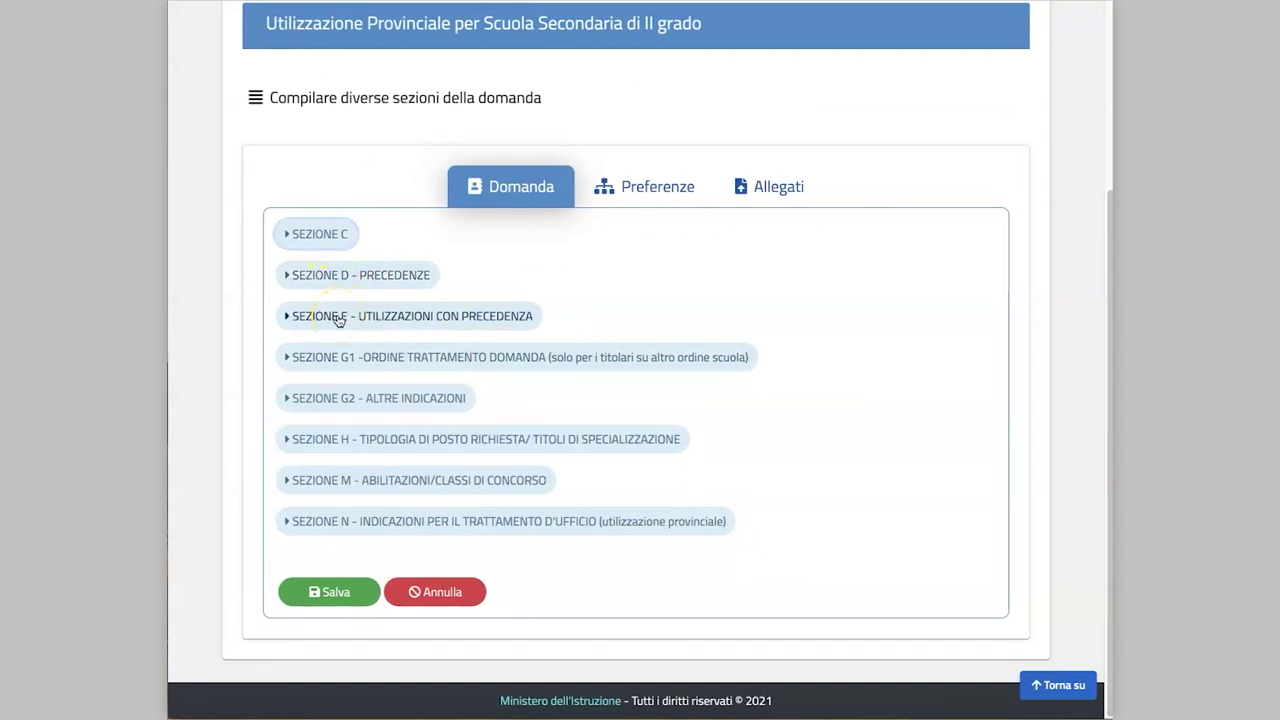
- In Sezione E, choose LICEO SCIENTIFICO "LEONARDO DA VINCI" (RCPS010001) as the school of previous titolarità for item 19
scroll(580, 420, "down", 1)
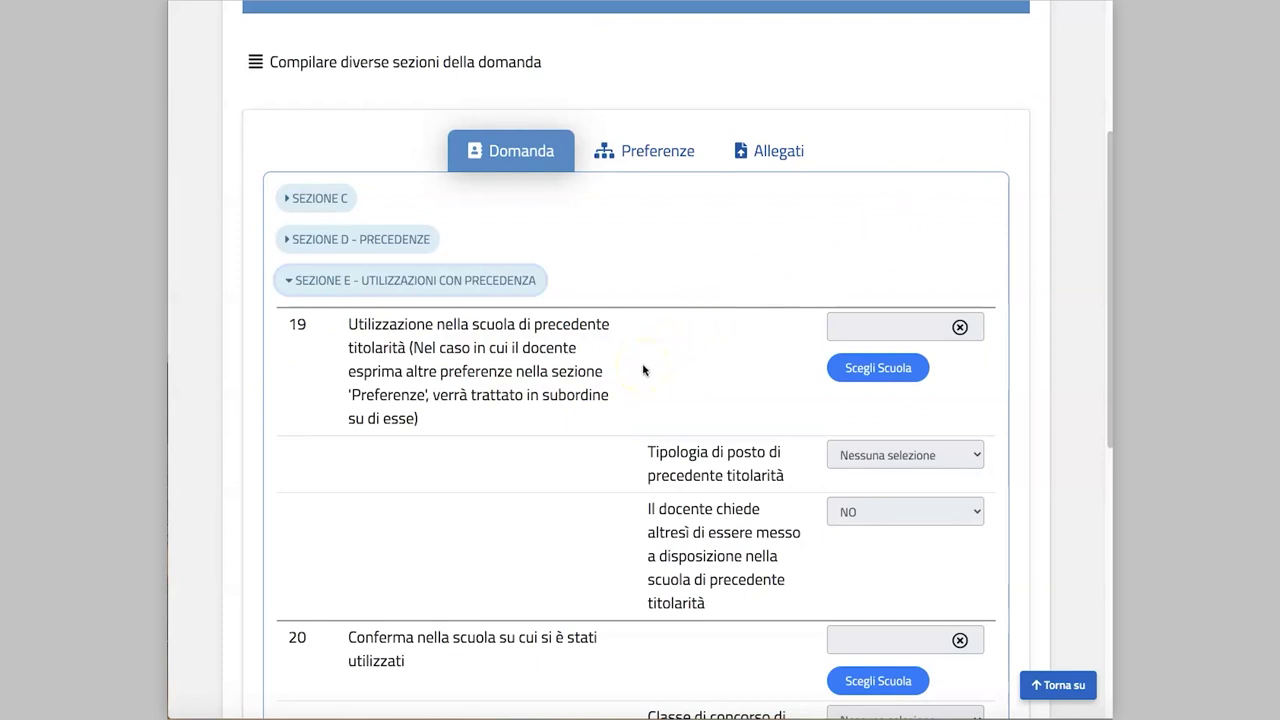
left_click(878, 370)
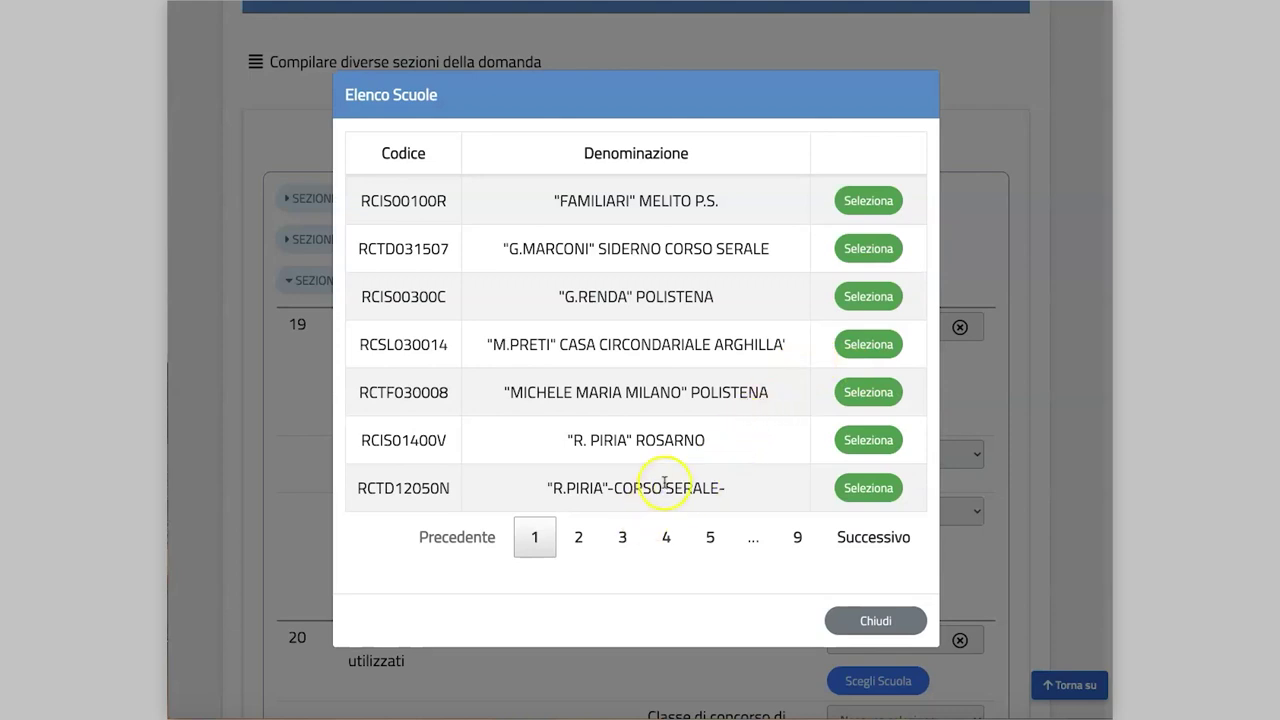
left_click(578, 536)
left_click(621, 538)
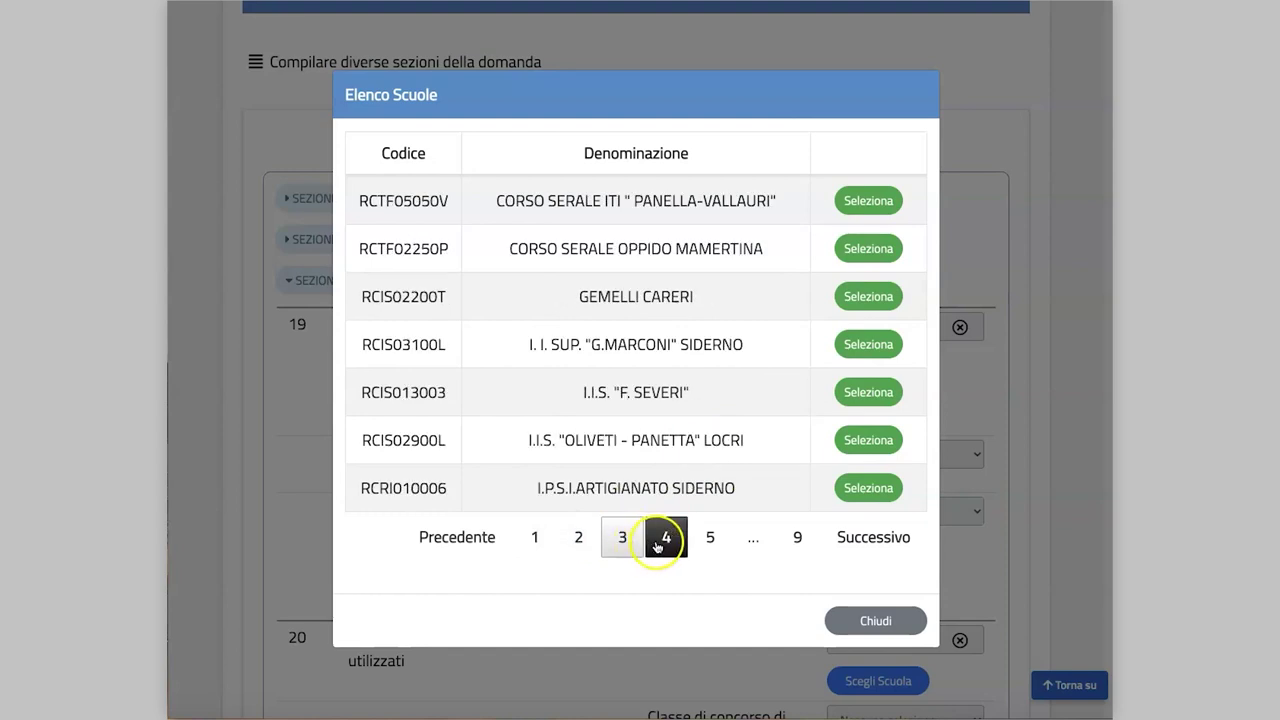
left_click(666, 538)
left_click(709, 540)
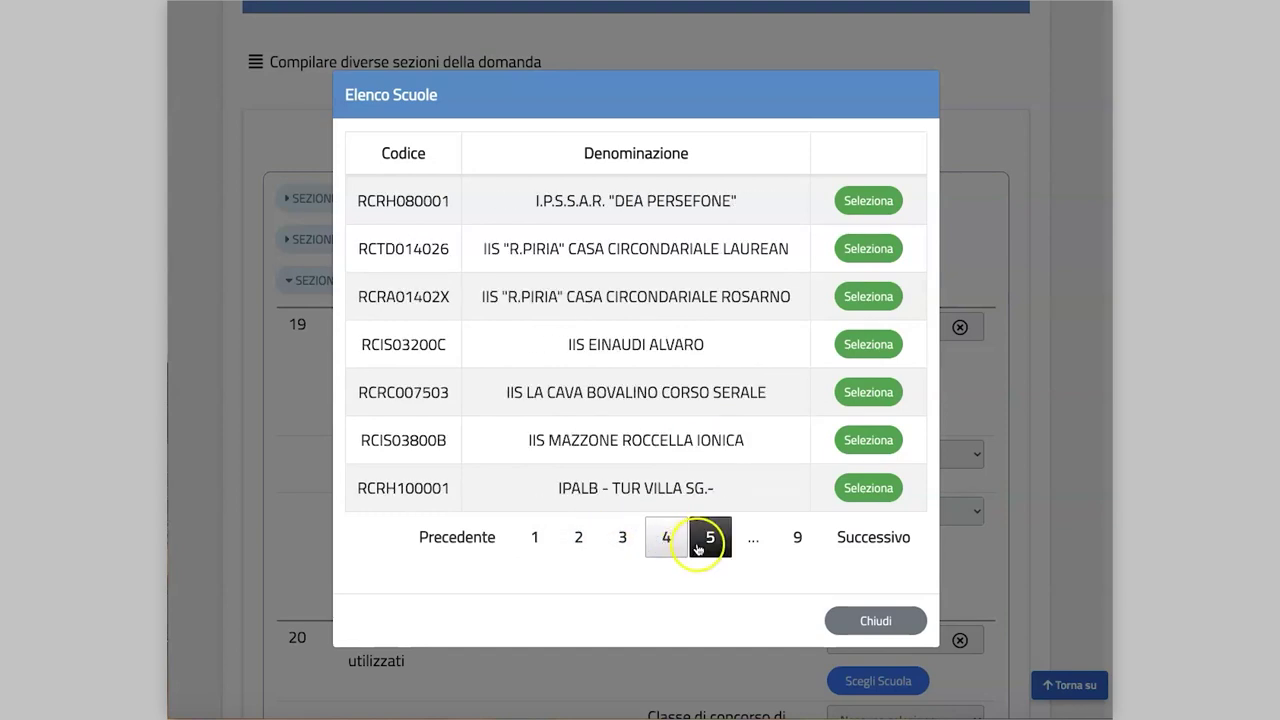
left_click(712, 540)
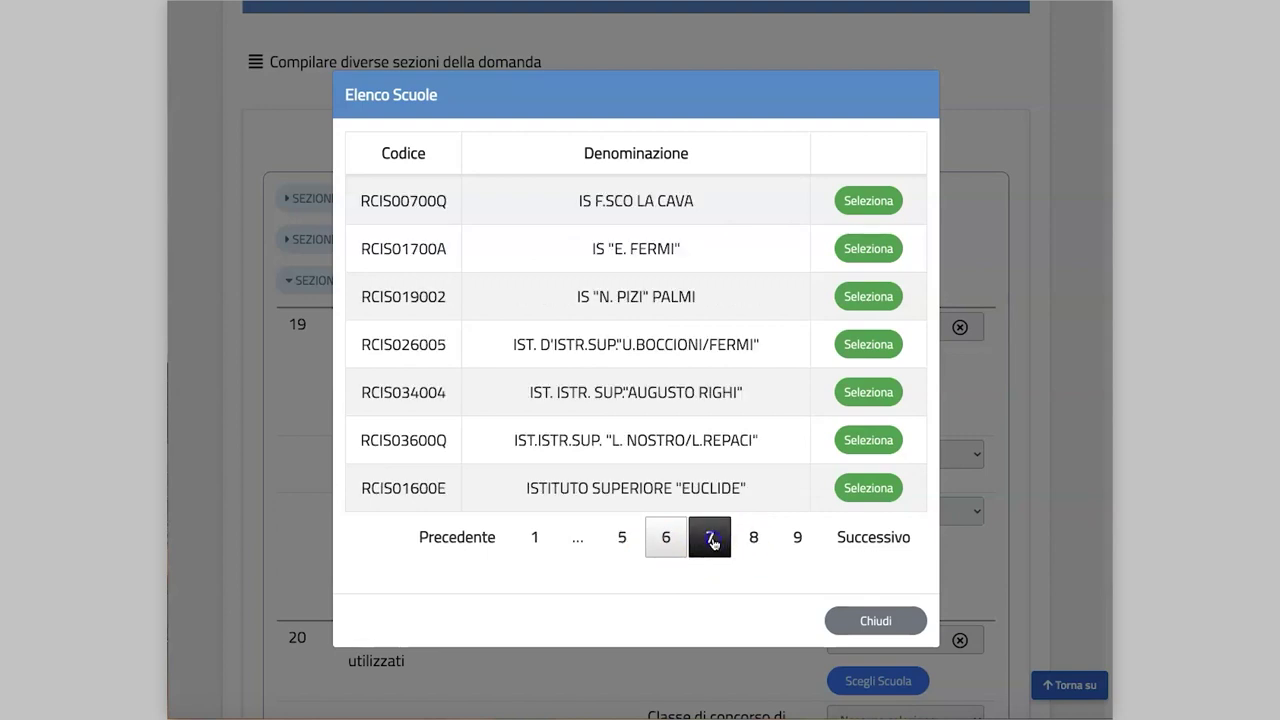
left_click(711, 540)
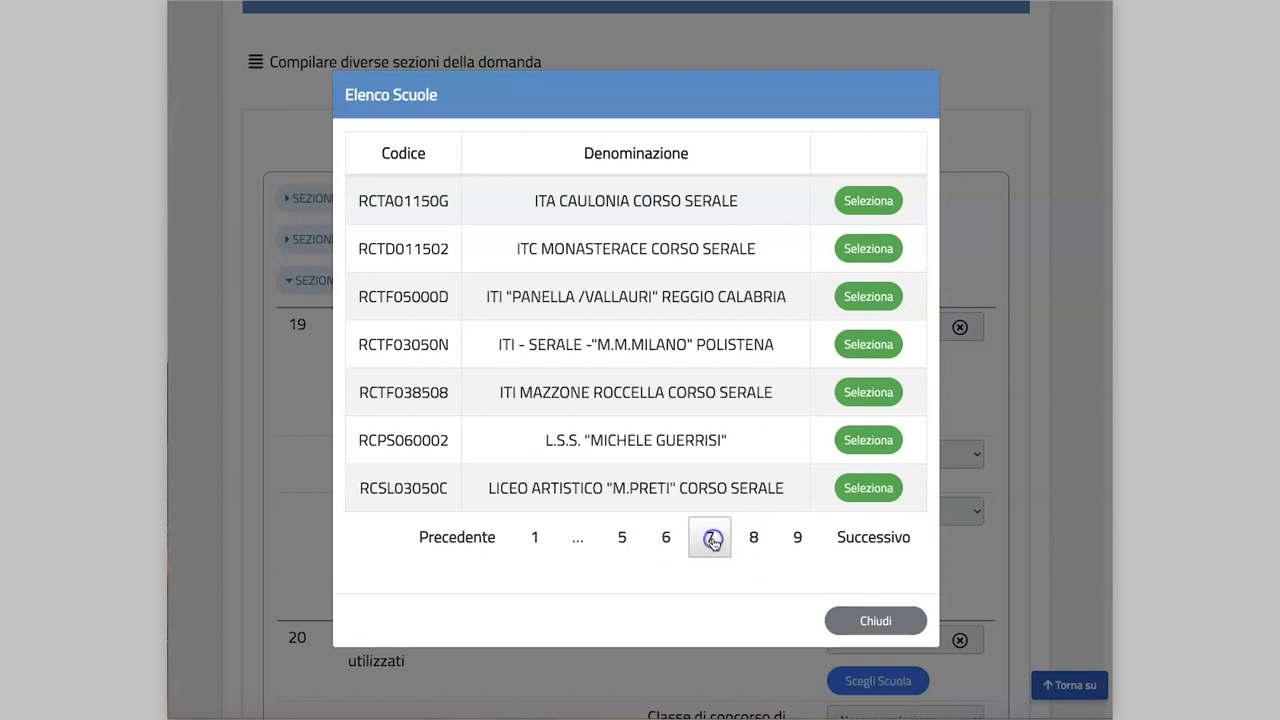
left_click(713, 541)
left_click(748, 538)
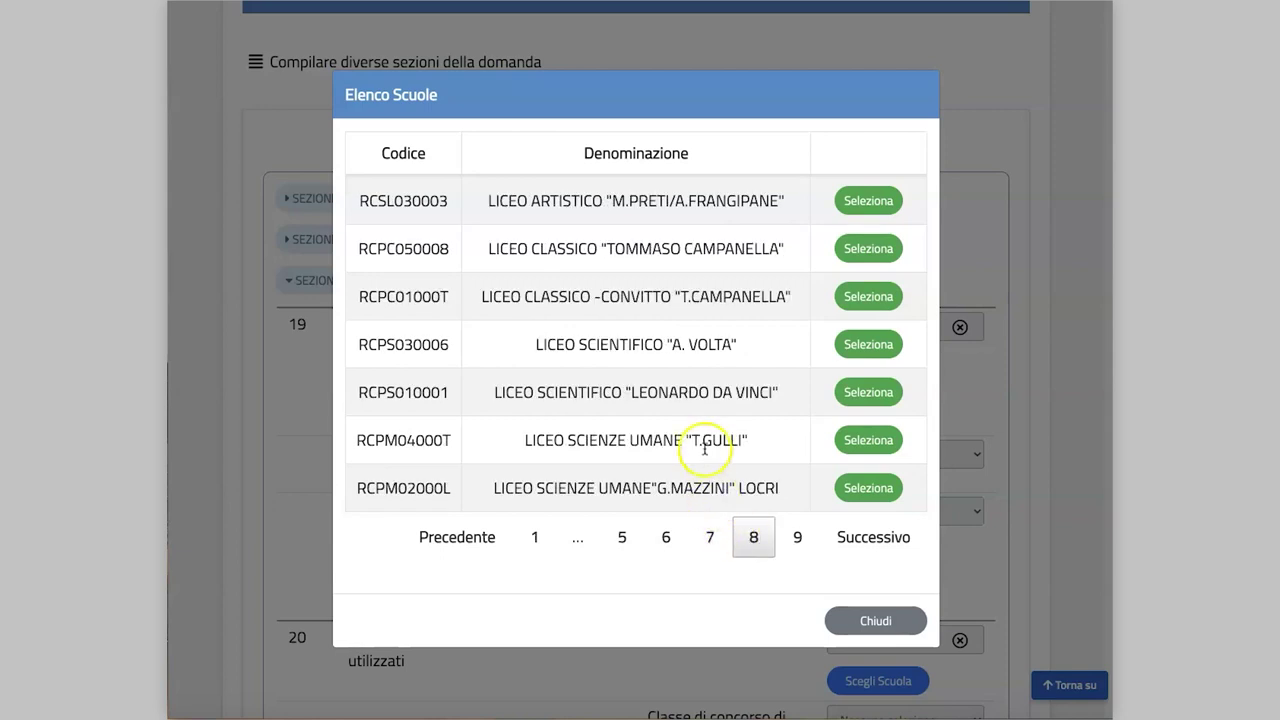
left_click(862, 395)
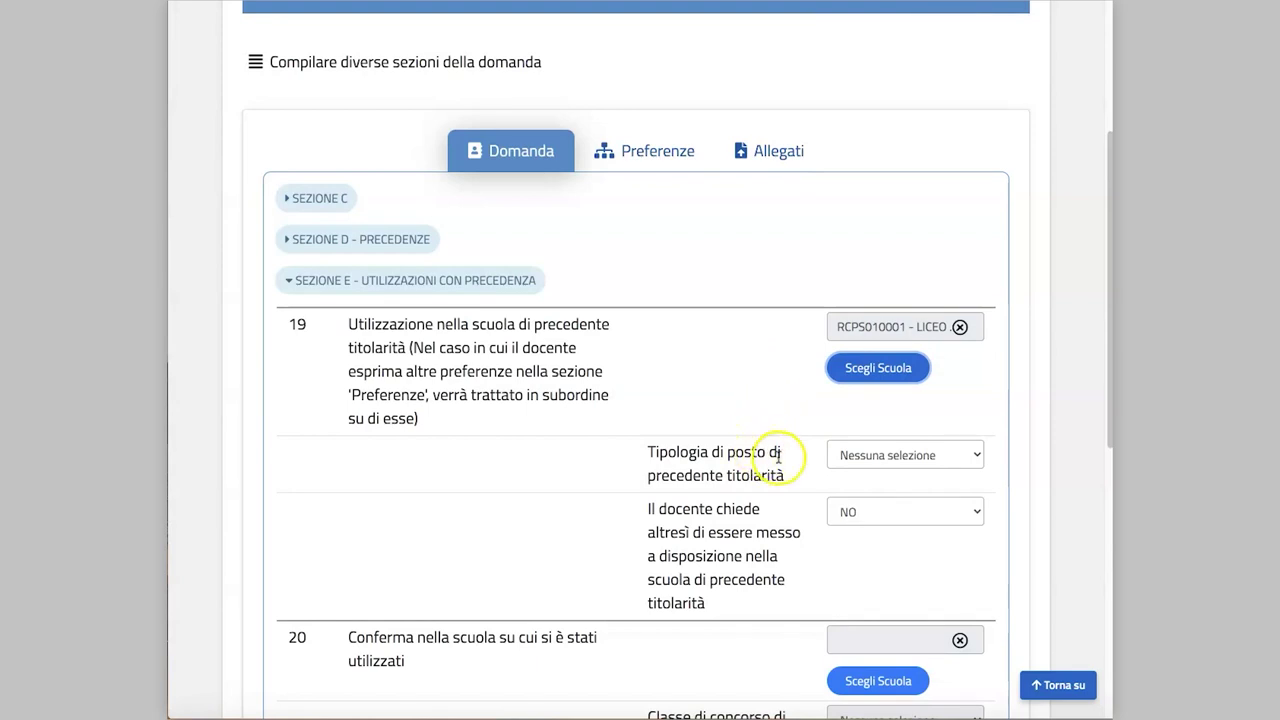
- Set item 19's previous post type to comune and its a disposizione request to SI, and collapse Sezione E
left_click(973, 455)
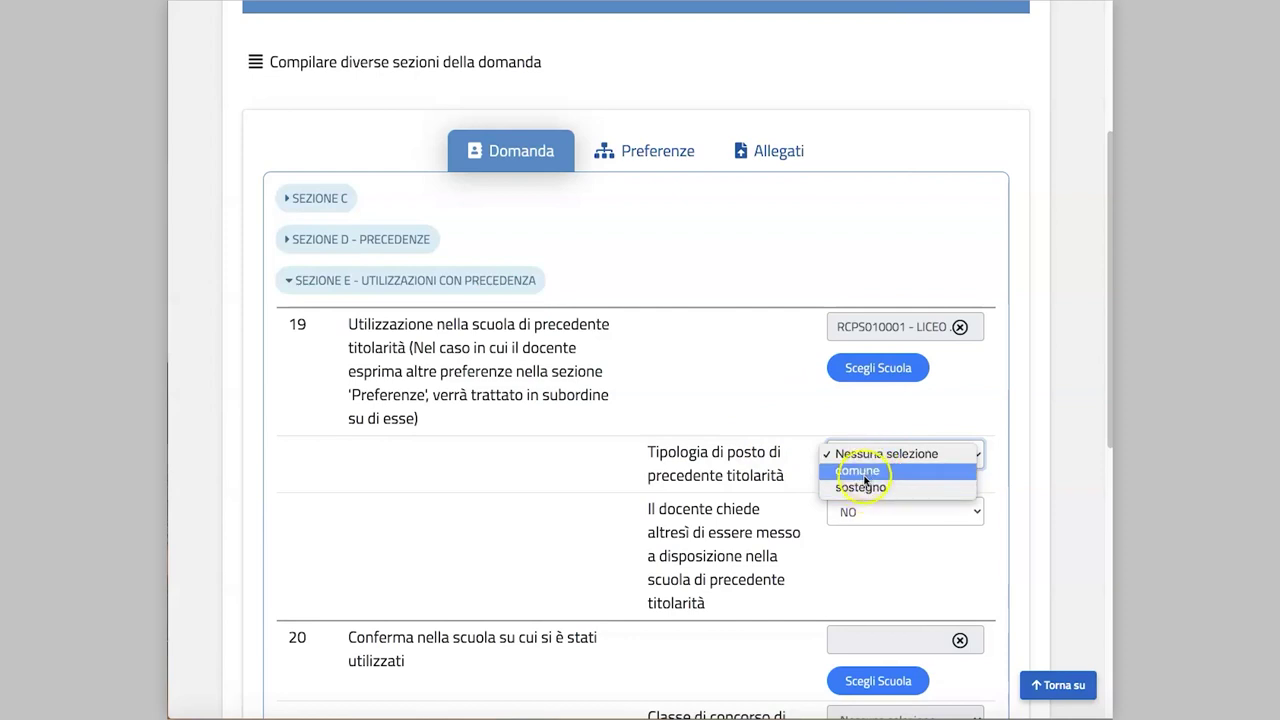
key("Escape")
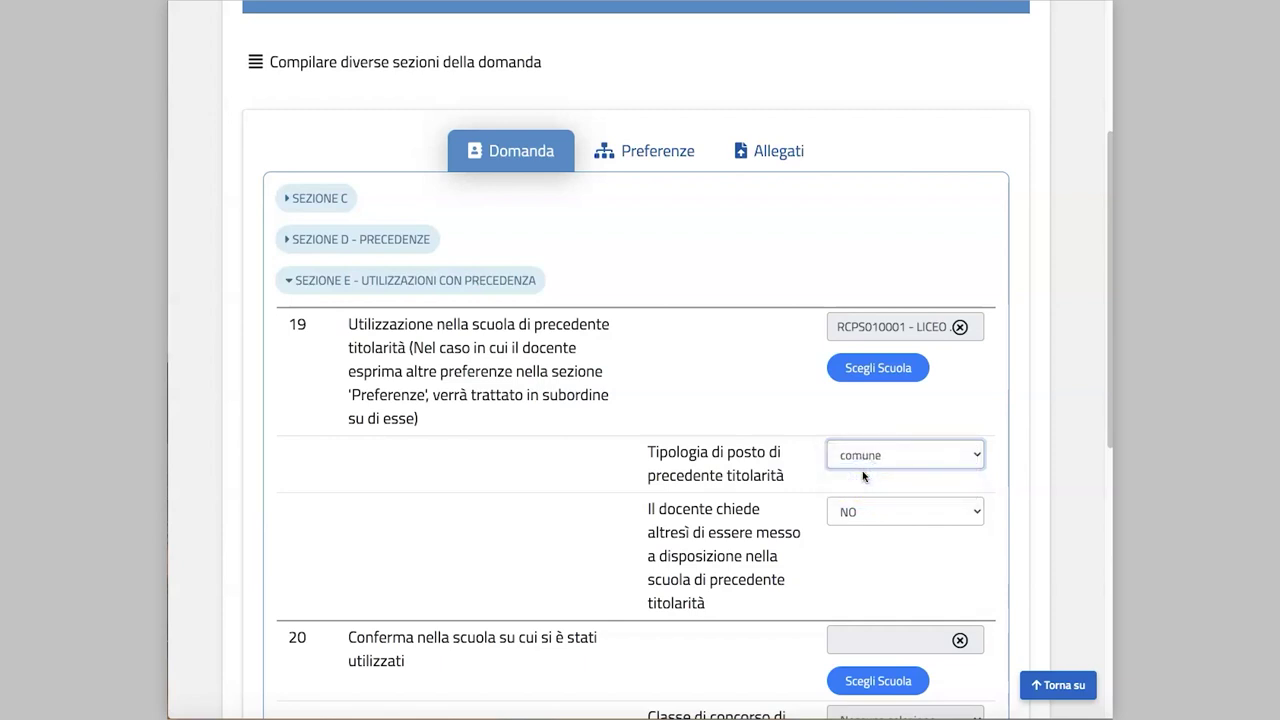
left_click(970, 512)
left_click(884, 527)
scroll(785, 530, "down", 3)
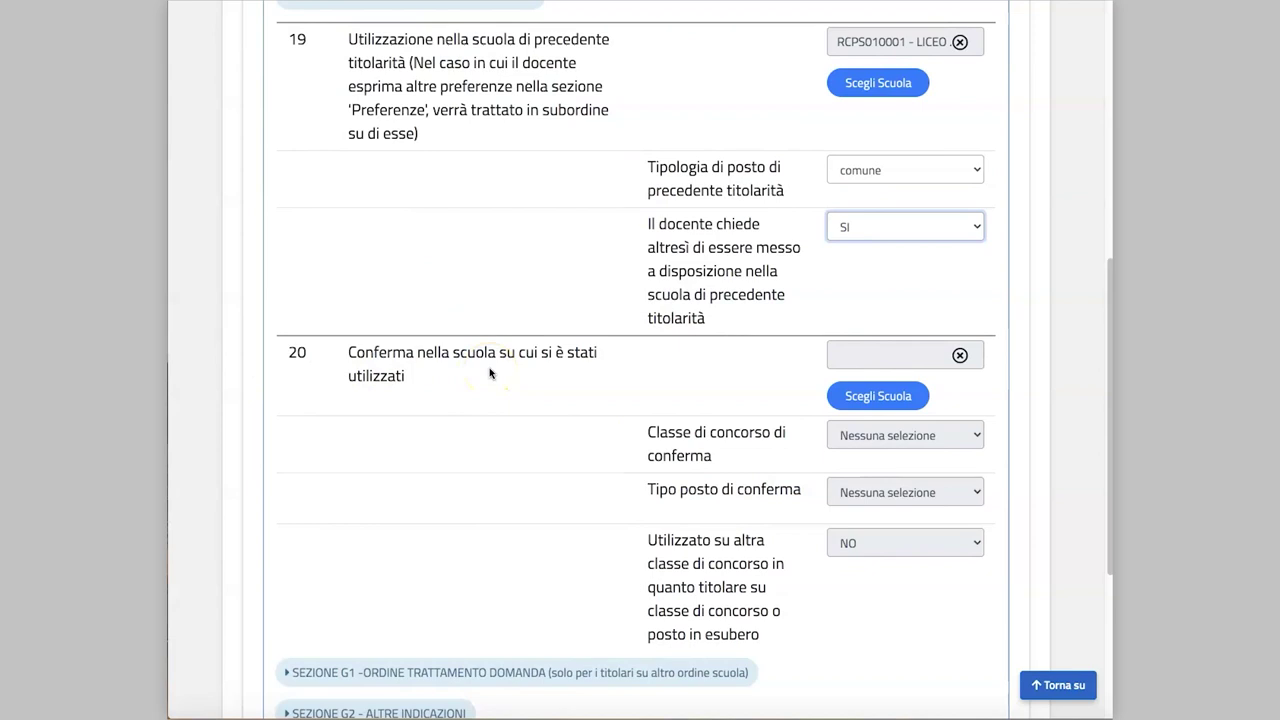
scroll(490, 373, "down", 1)
scroll(757, 263, "up", 3)
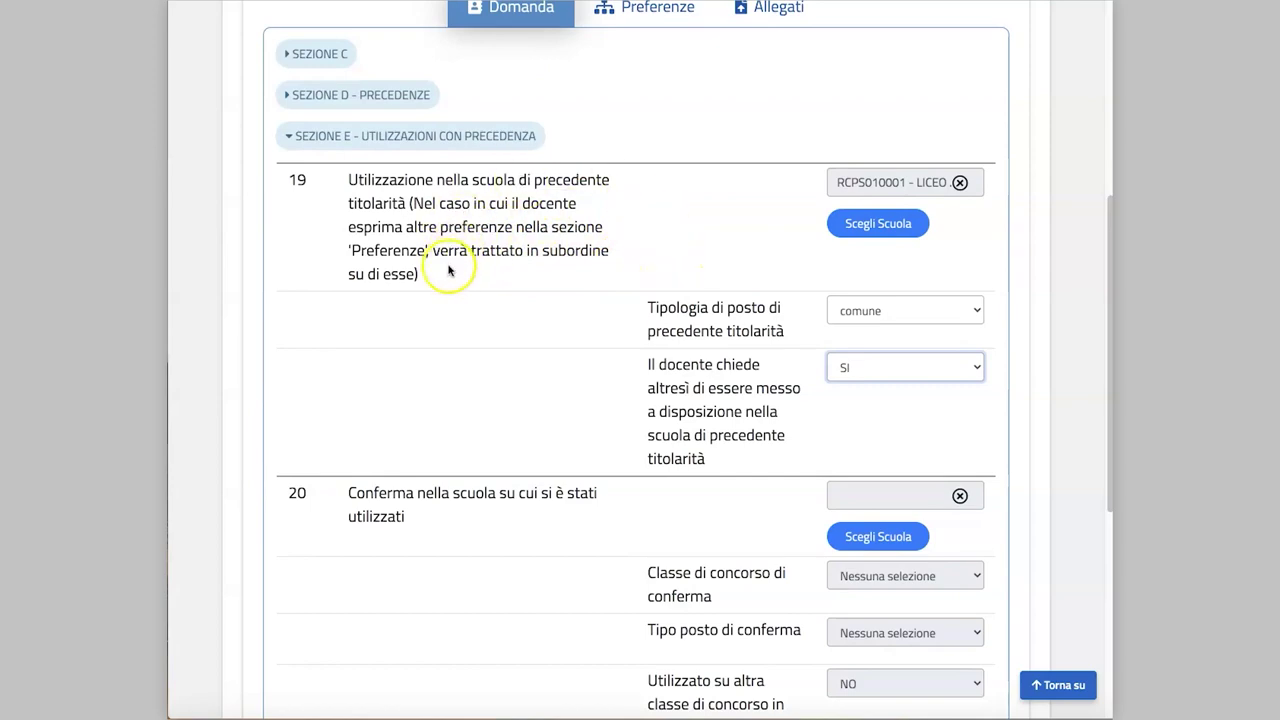
scroll(448, 270, "down", 3)
scroll(449, 277, "up", 5)
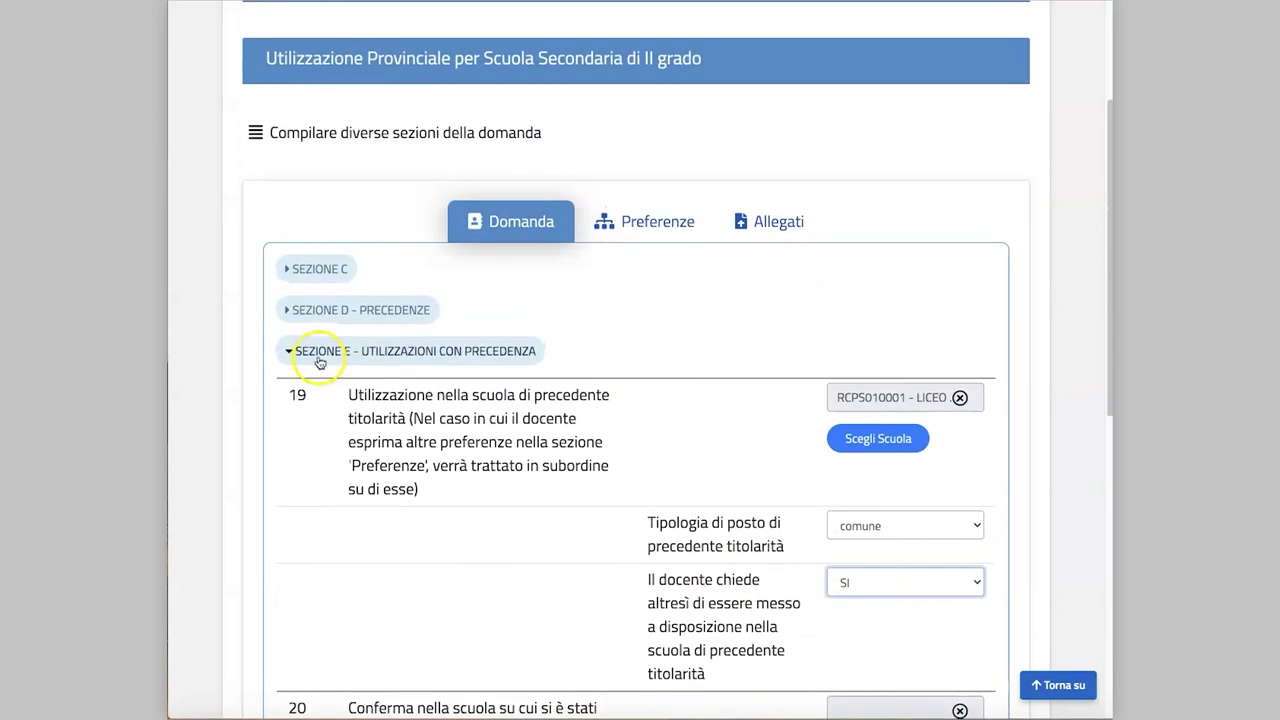
left_click(315, 352)
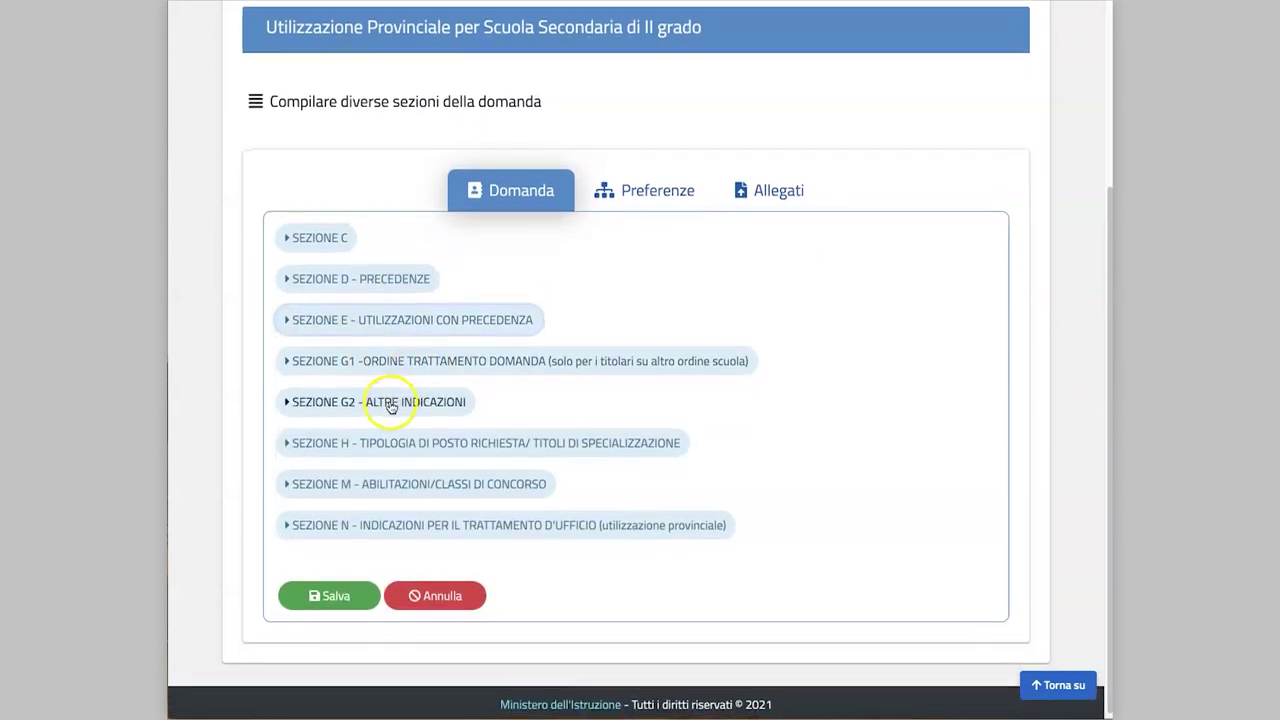
- Review the Sezione G2 questions and the item 29 options for cattedre articolate su più scuole, and collapse the section
left_click(390, 404)
scroll(450, 402, "down", 2)
scroll(452, 403, "down", 2)
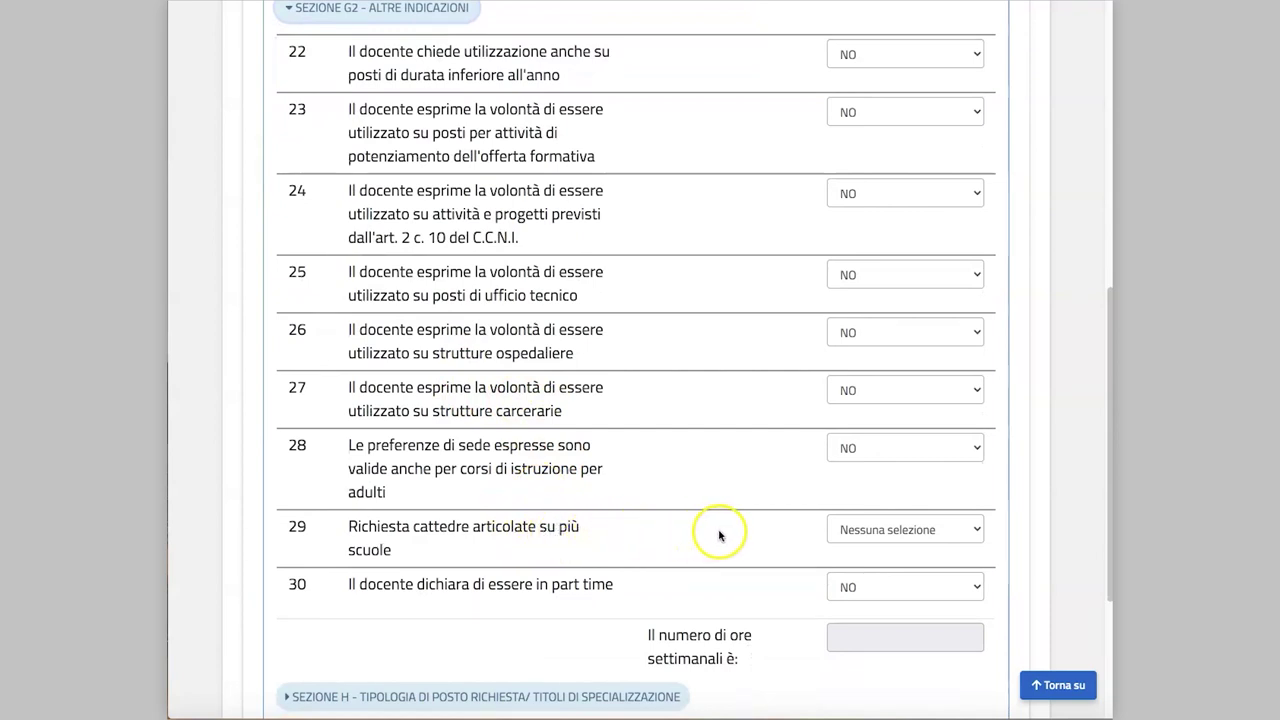
left_click(976, 531)
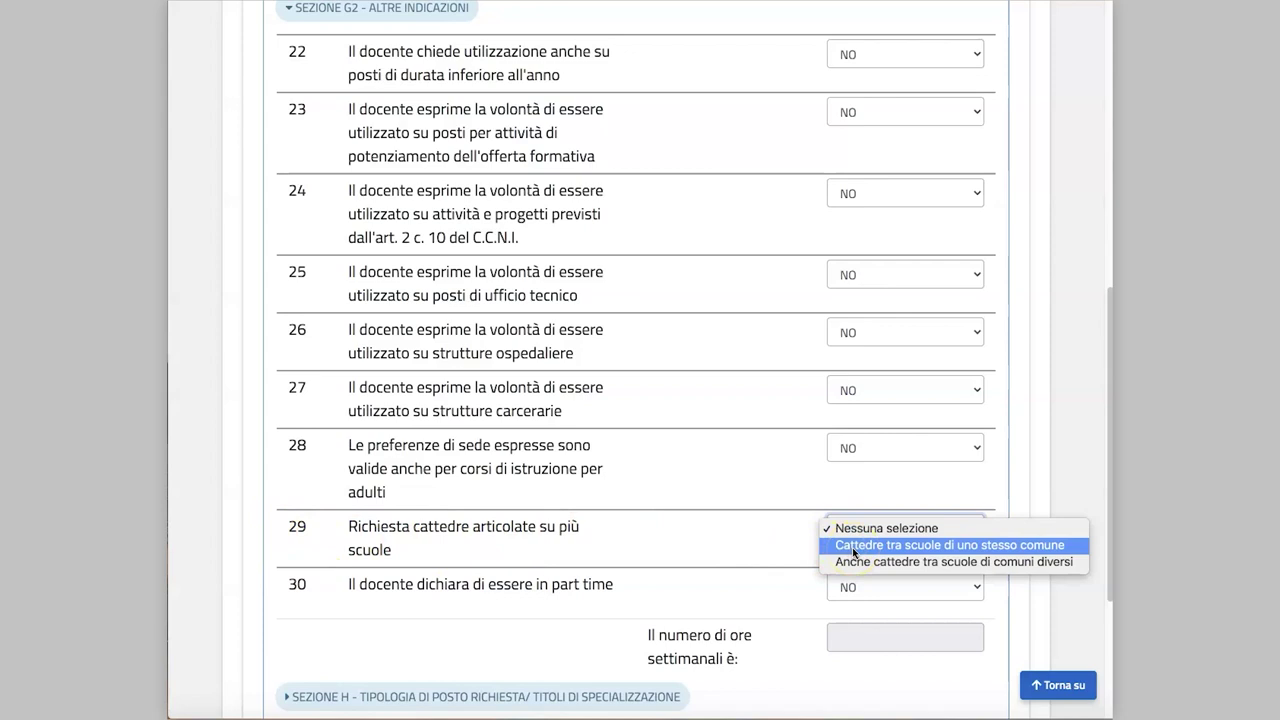
left_click(890, 561)
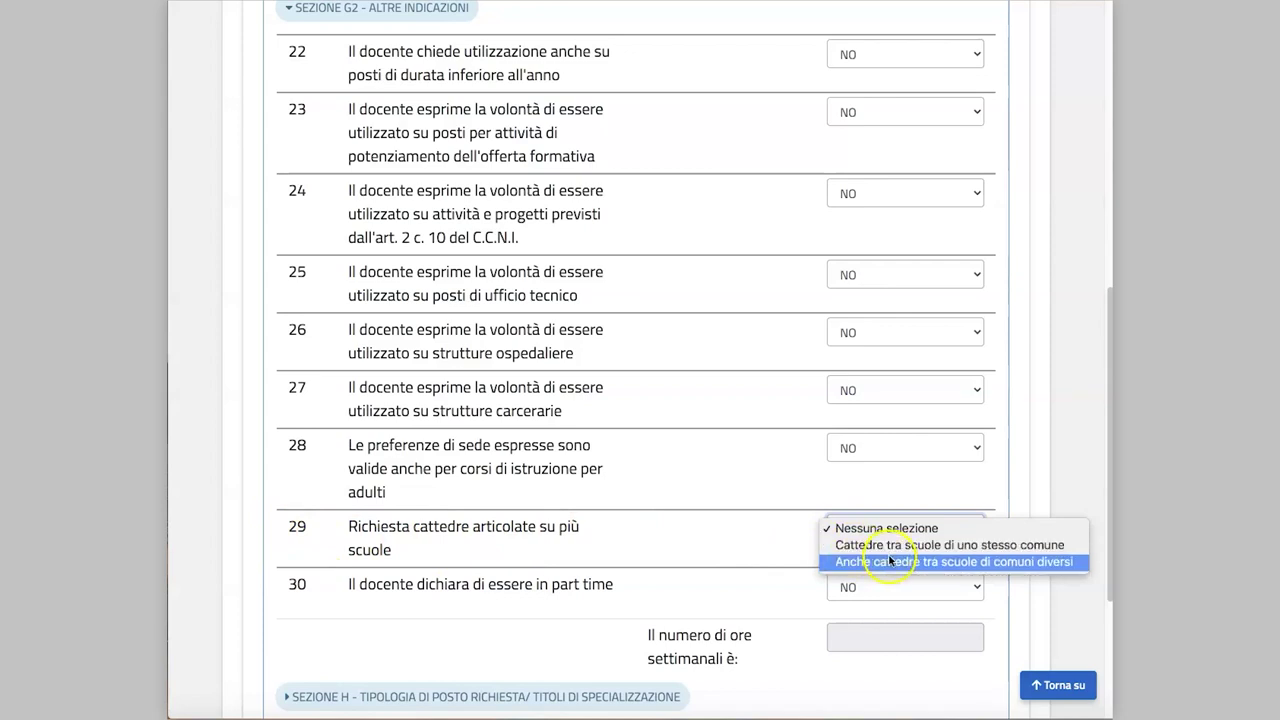
left_click(720, 550)
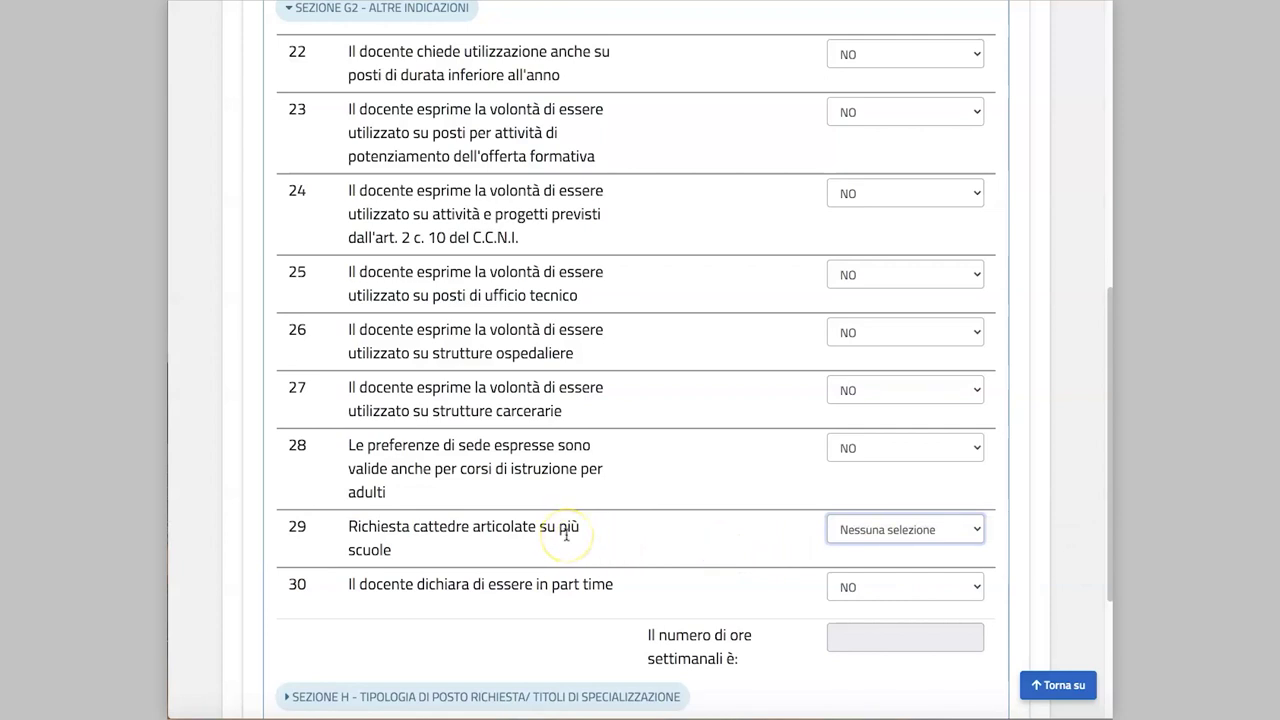
scroll(566, 535, "down", 1)
scroll(569, 531, "up", 1)
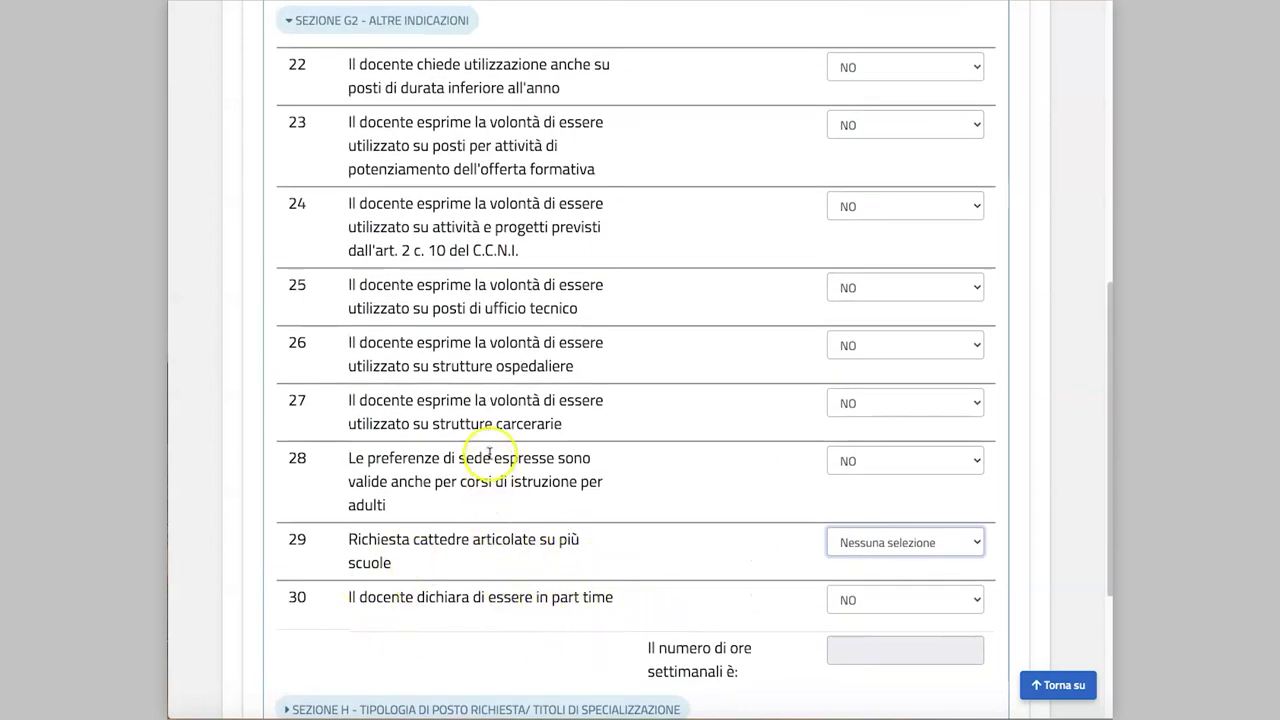
scroll(508, 402, "up", 2)
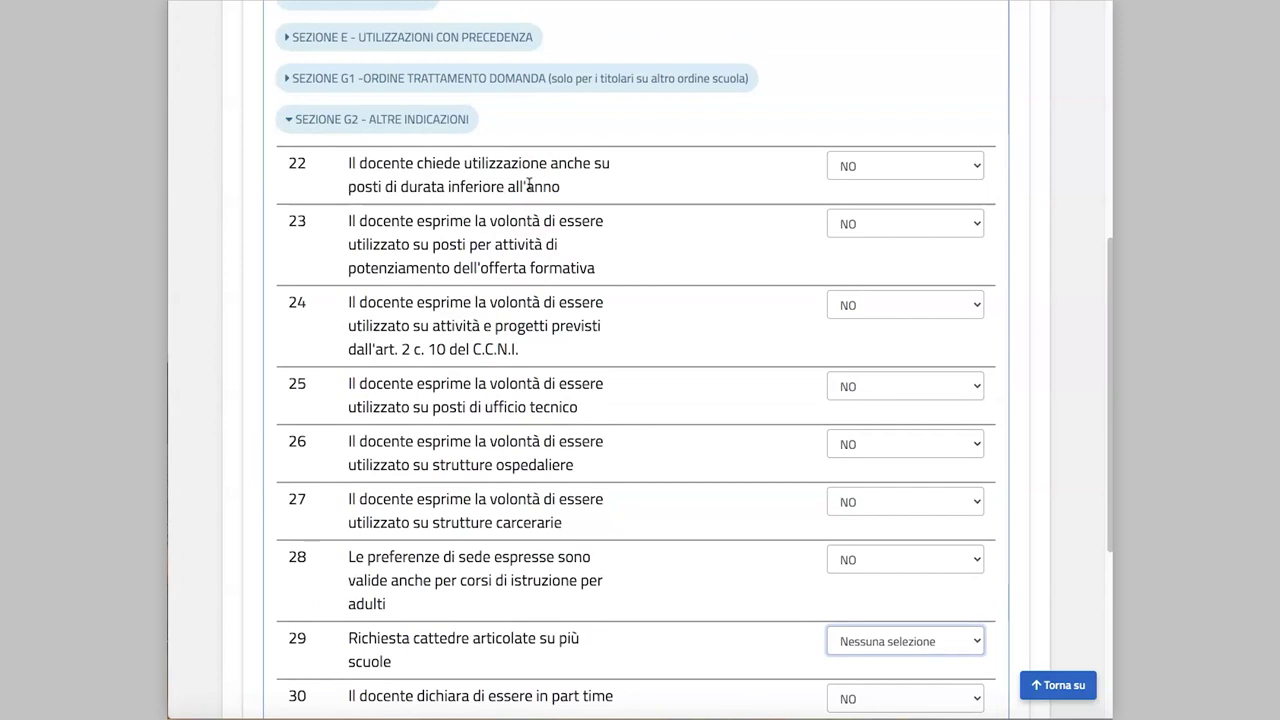
scroll(529, 184, "up", 1)
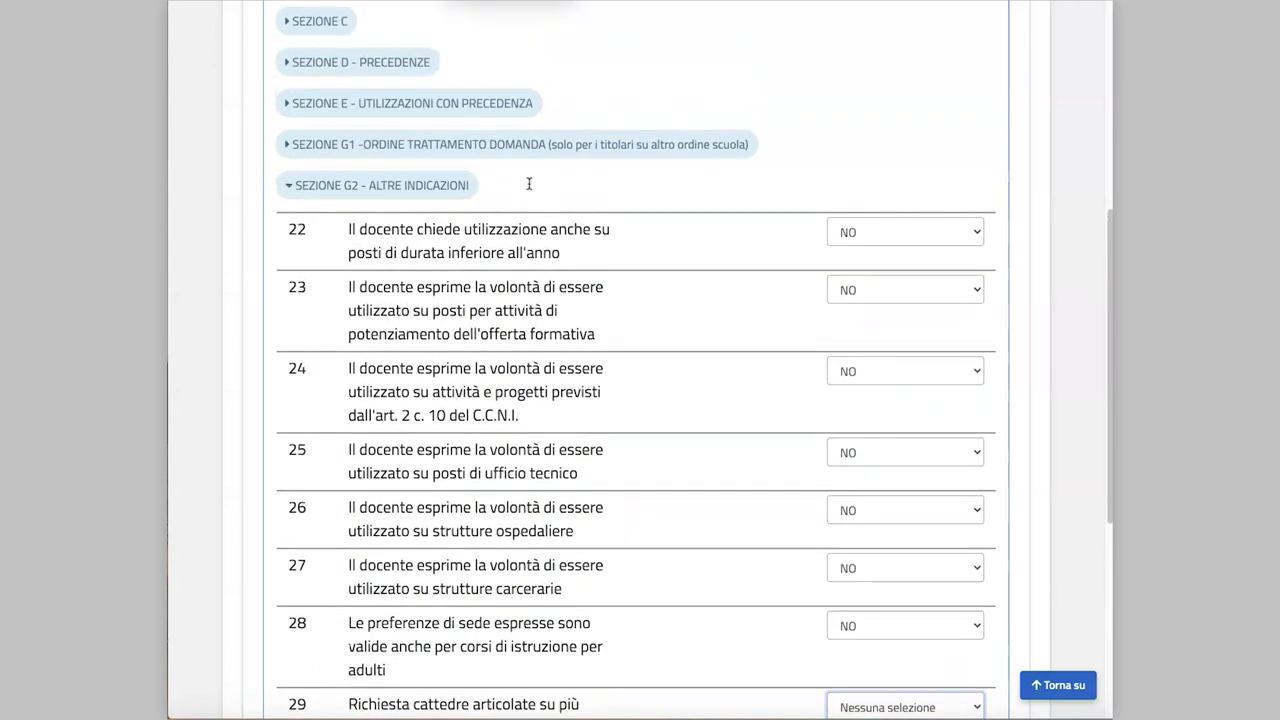
left_click(334, 186)
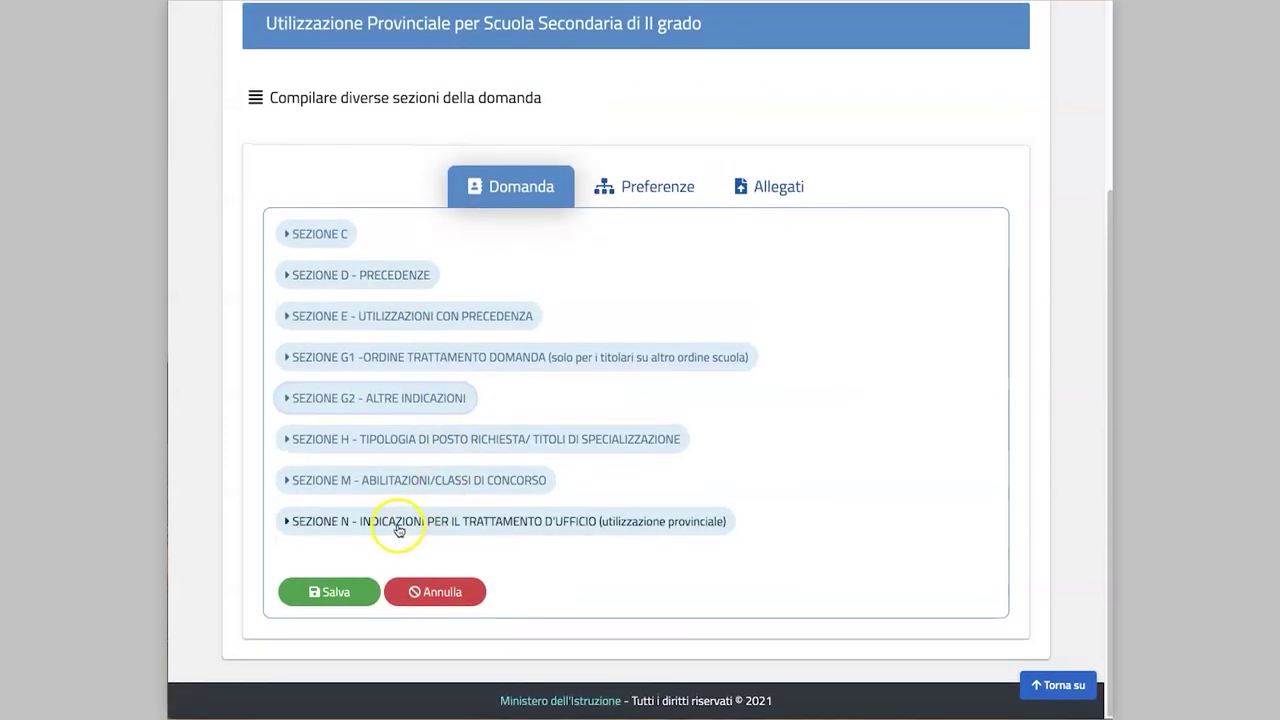
- In Sezione H, request Posti normali under item 32 as the type of post
left_click(443, 444)
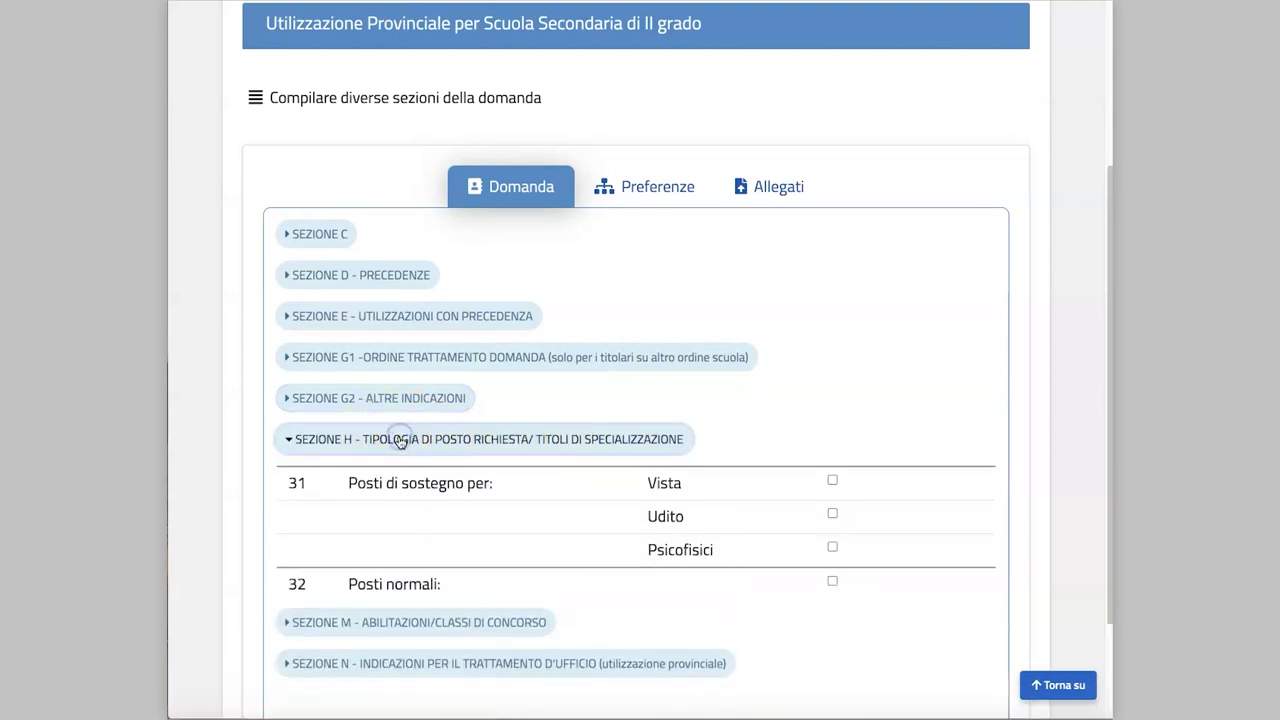
scroll(465, 455, "down", 3)
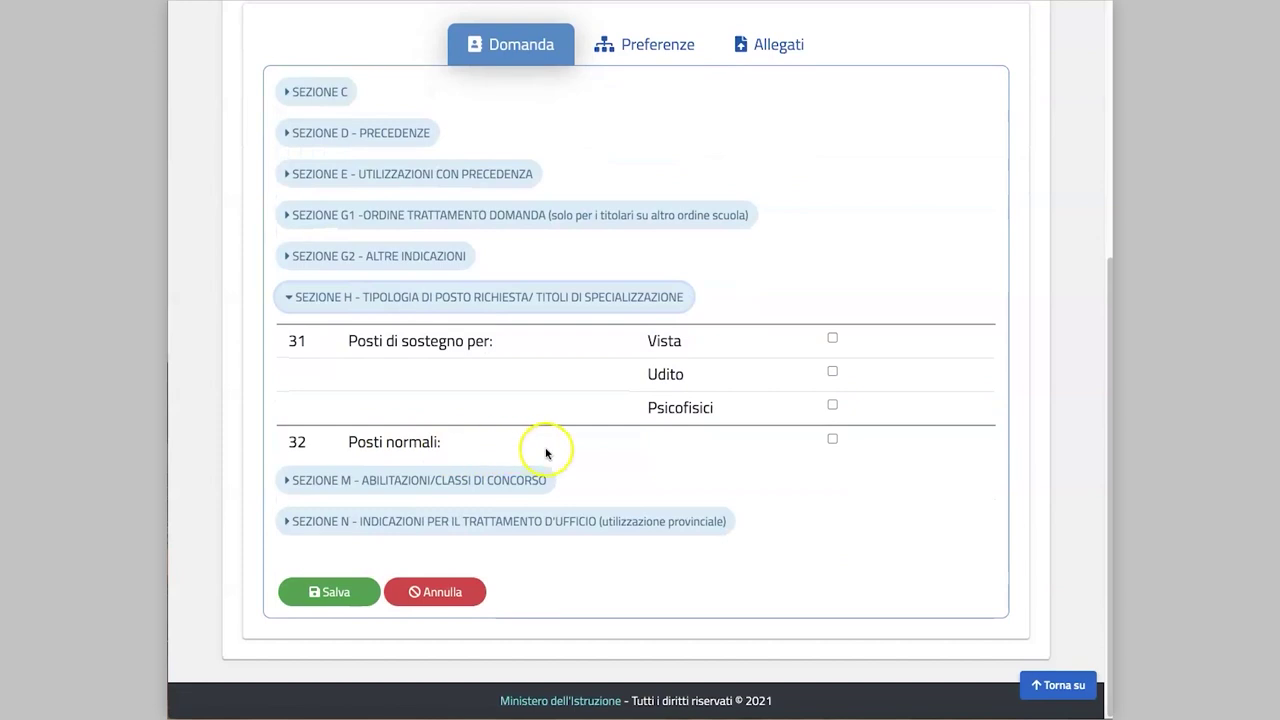
left_click(832, 439)
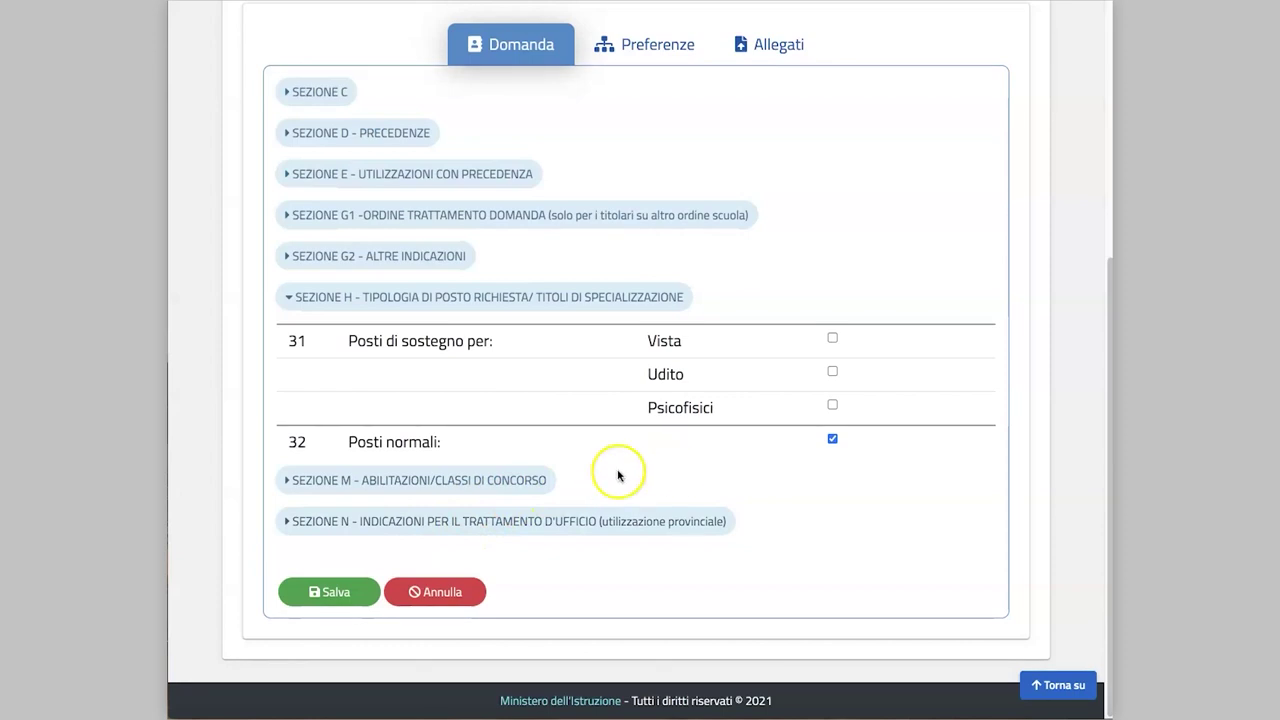
- Review the classi di concorso choices of items 33 and 34 in Sezione M, and collapse the section
left_click(388, 482)
scroll(612, 512, "down", 1)
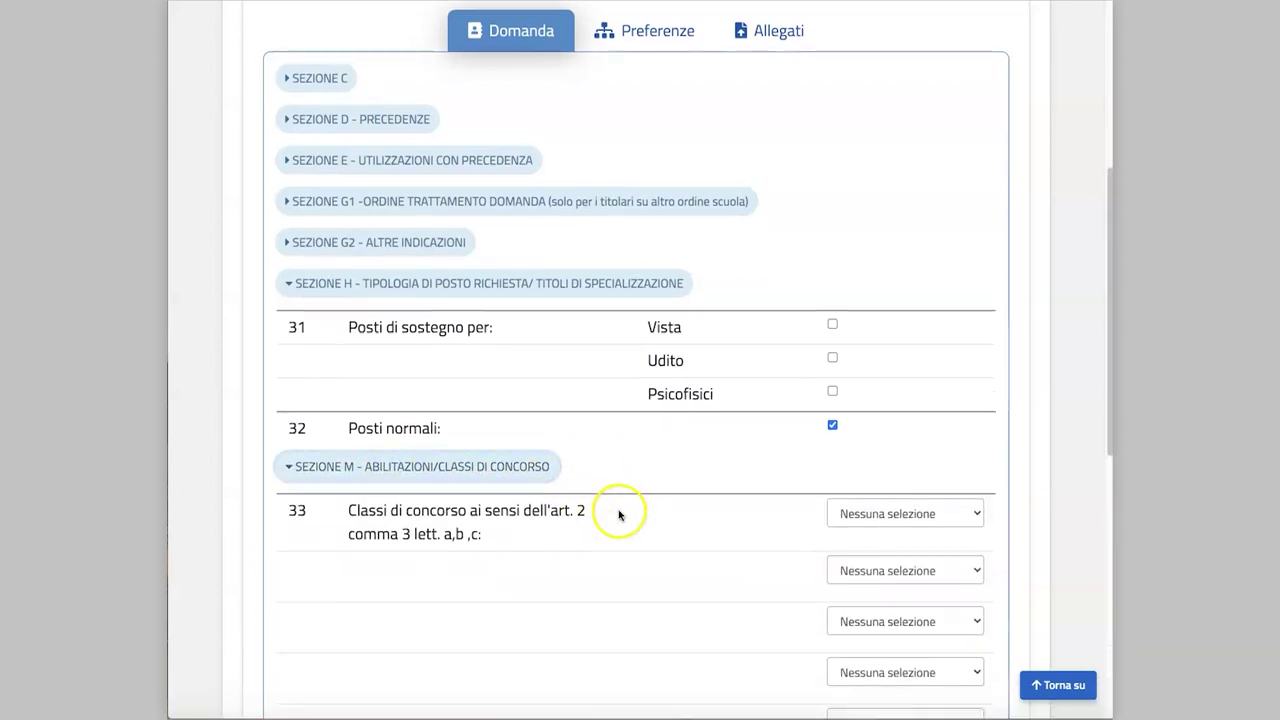
scroll(943, 470, "down", 5)
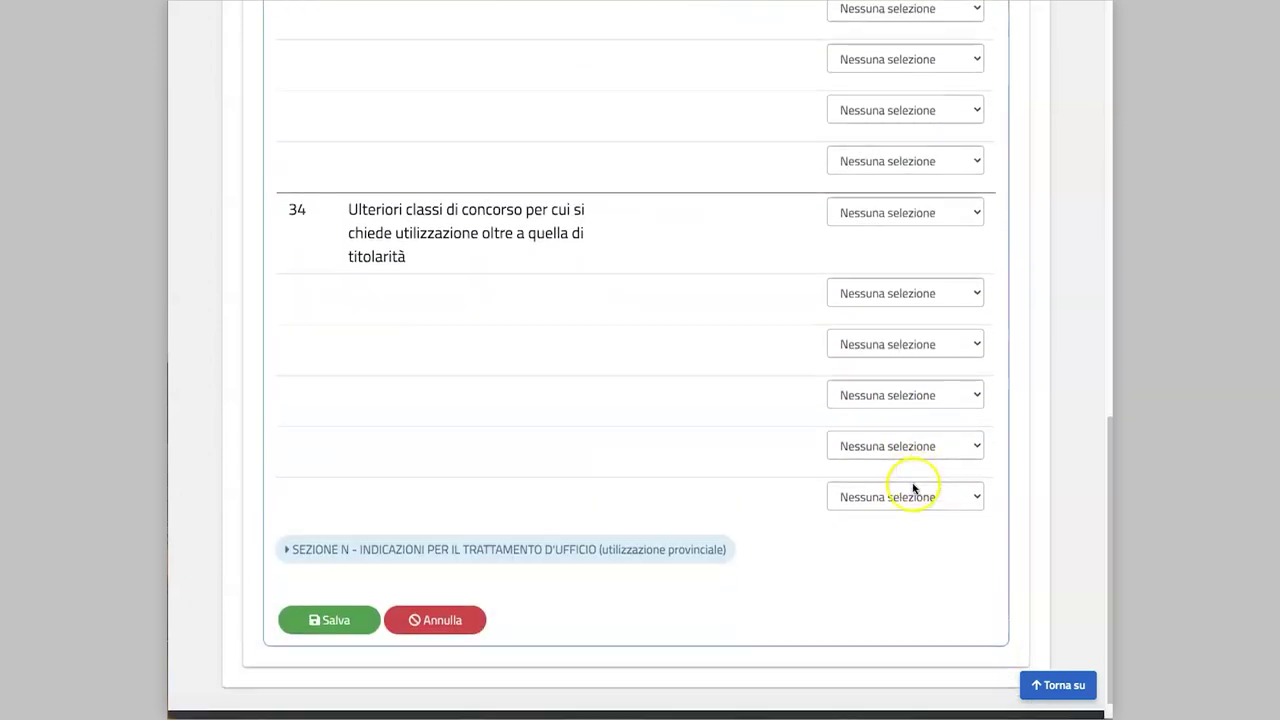
scroll(830, 468, "up", 1)
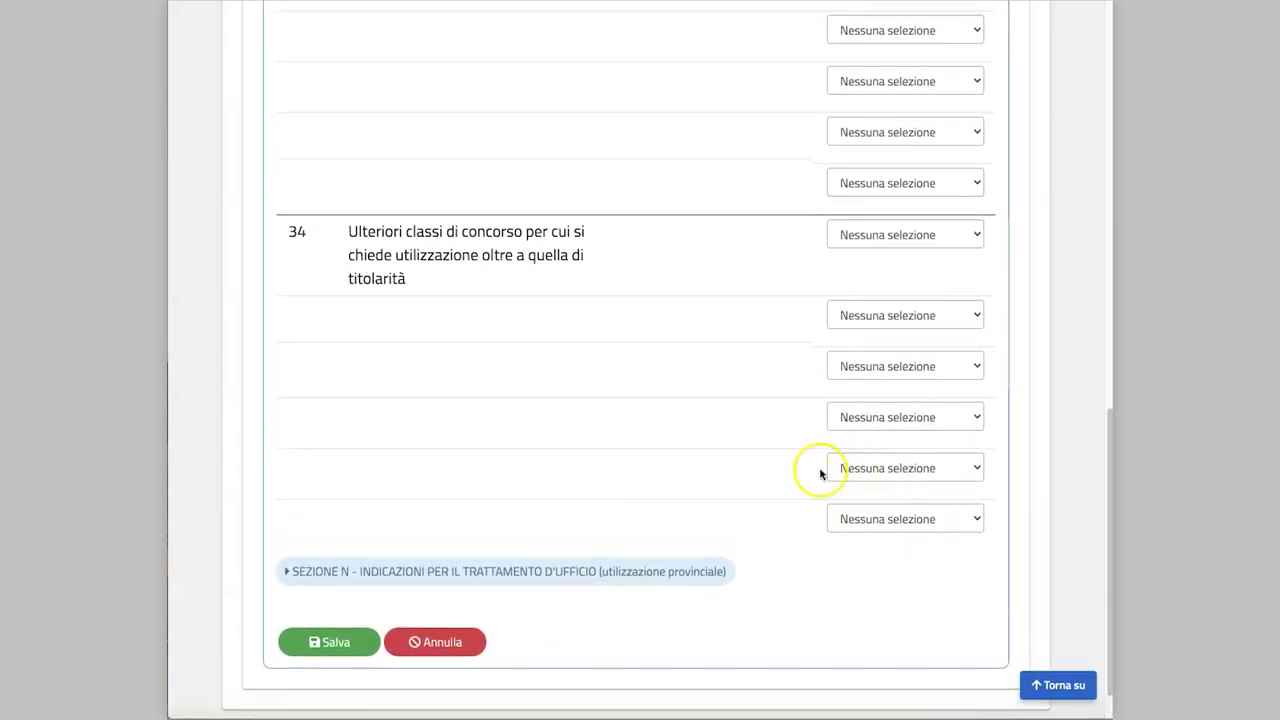
scroll(731, 460, "up", 2)
scroll(731, 460, "down", 2)
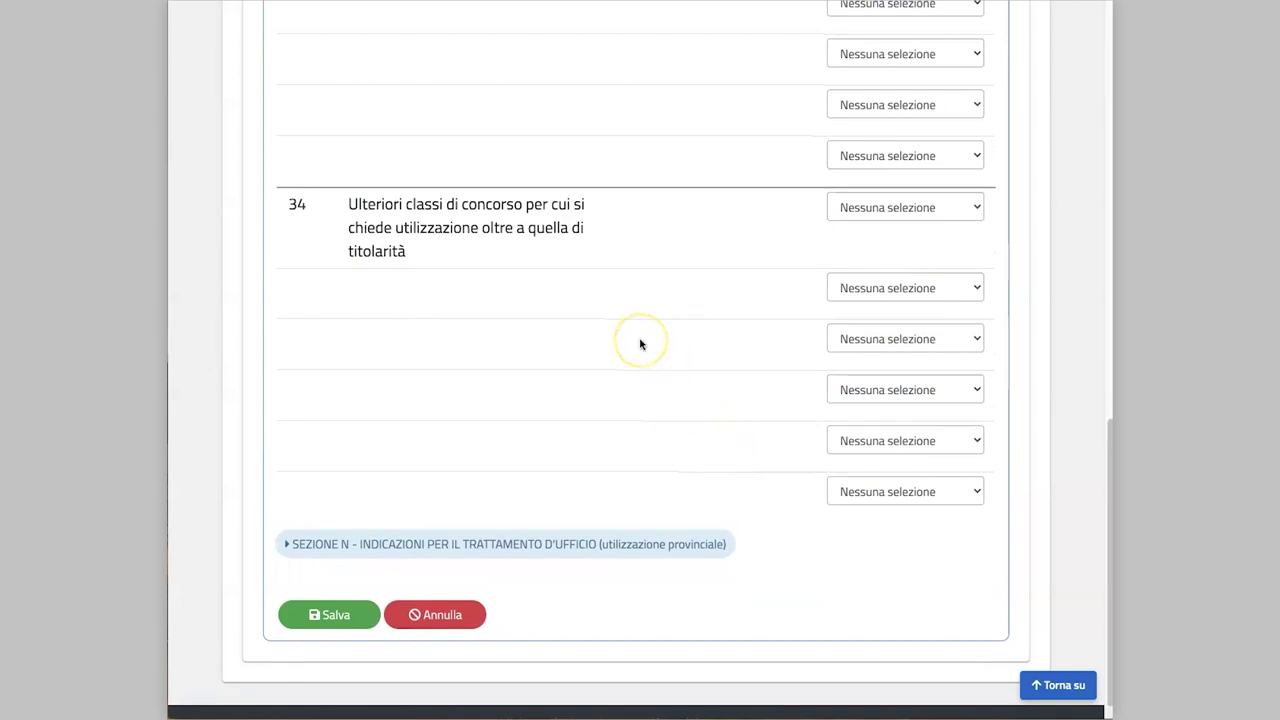
scroll(505, 309, "up", 2)
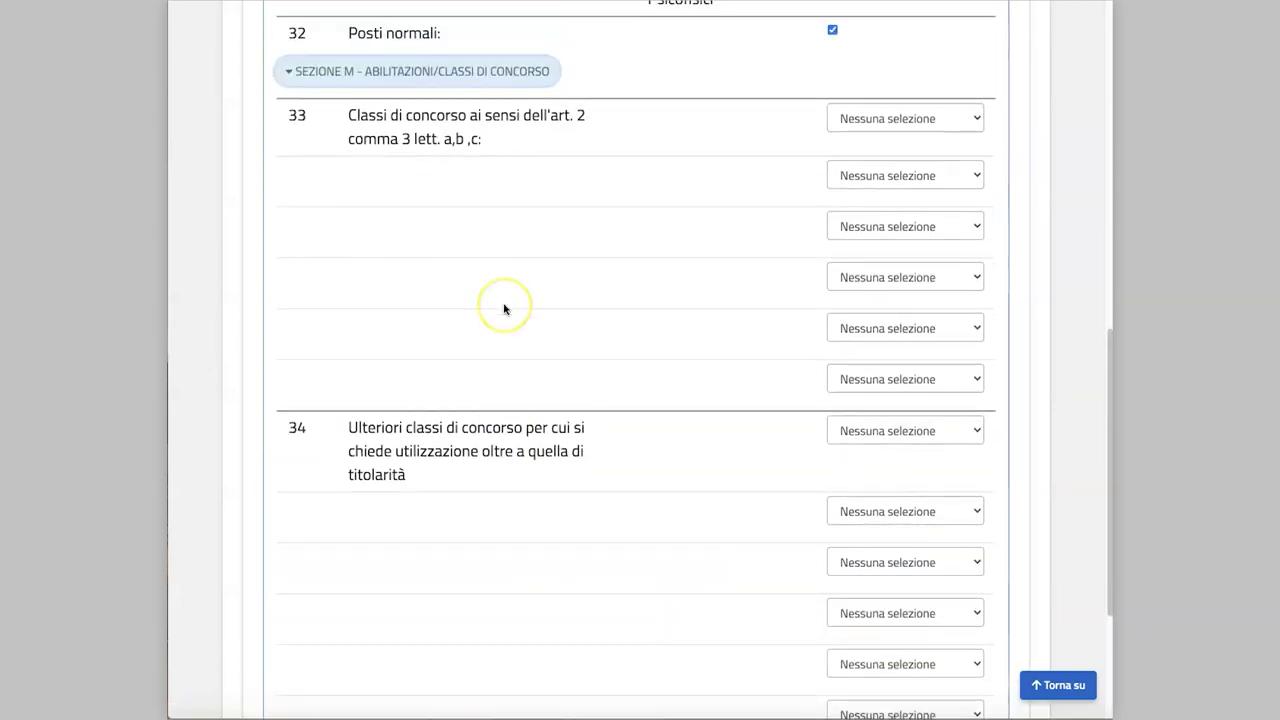
scroll(505, 309, "up", 1)
left_click(451, 183)
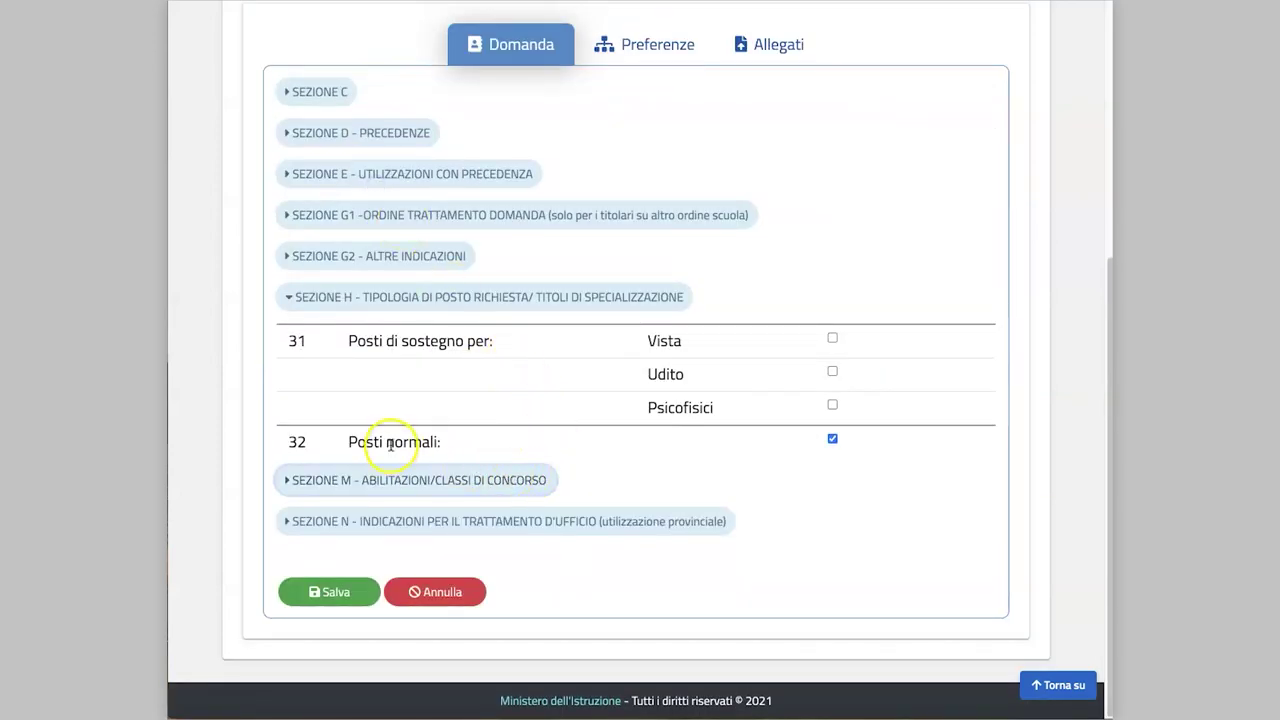
- Collapse Sezione H and save the compiled Domanda sections
left_click(351, 296)
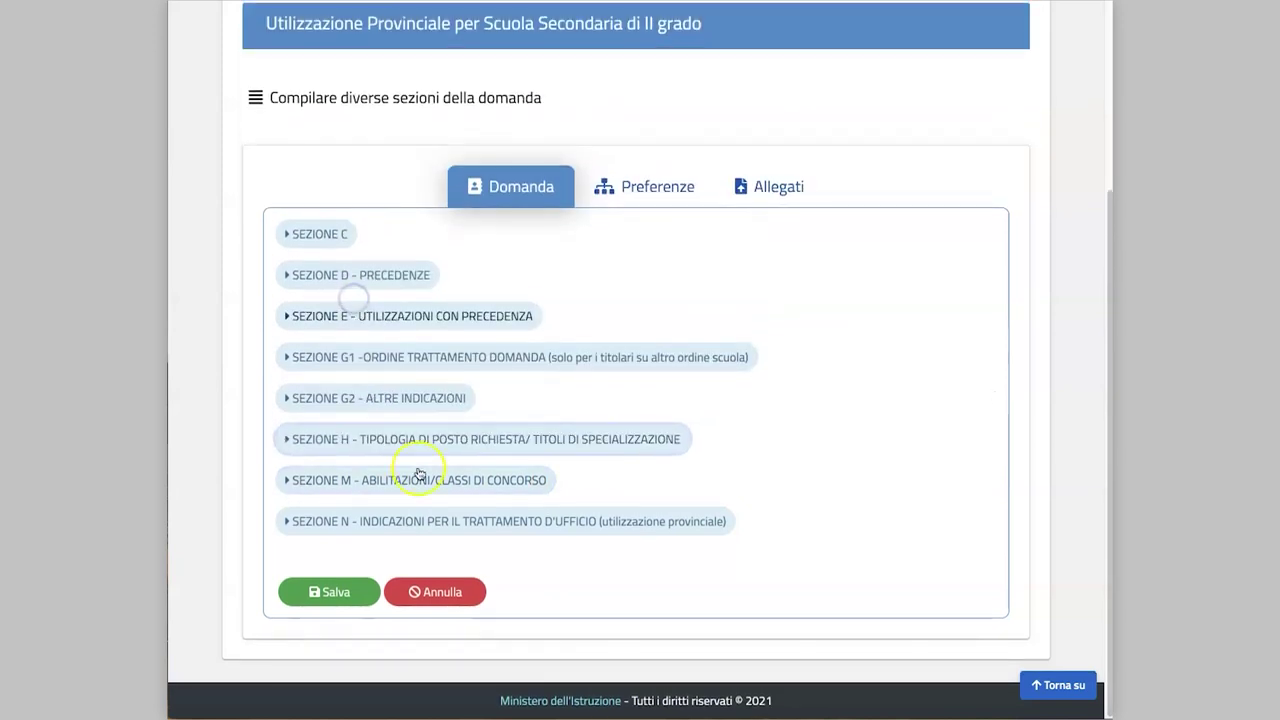
left_click(325, 593)
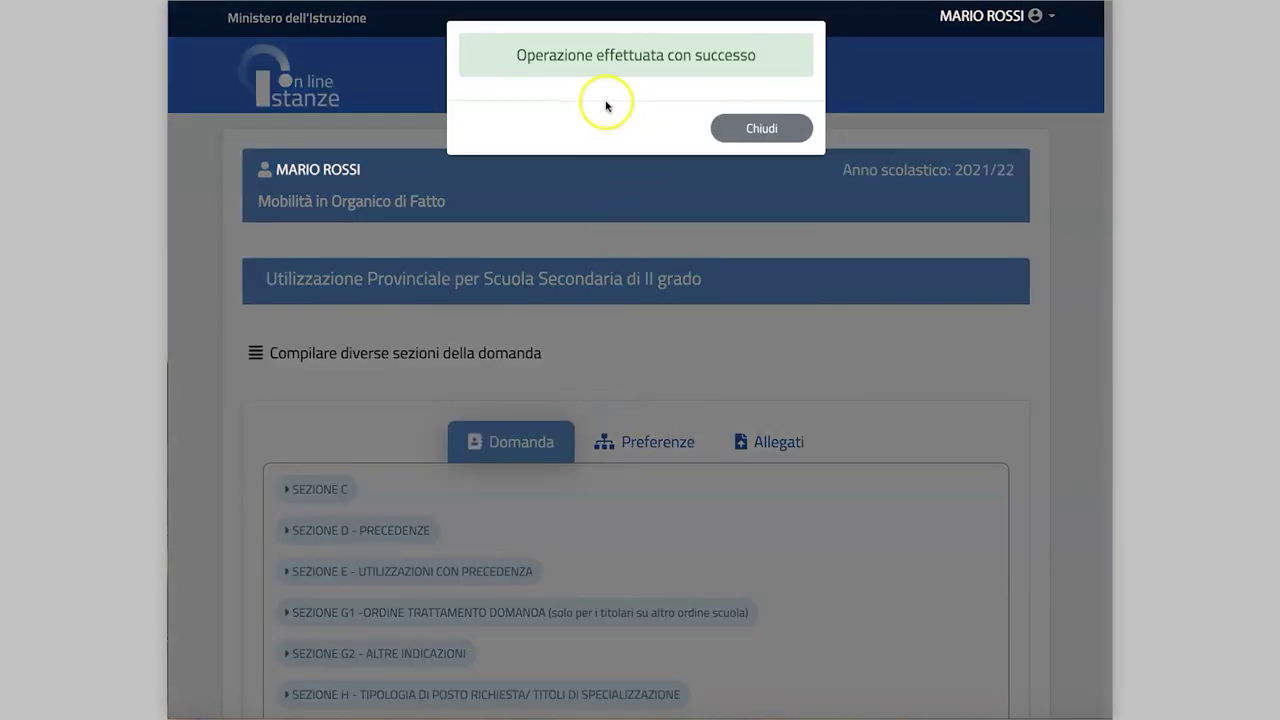
left_click(762, 129)
scroll(651, 432, "down", 2)
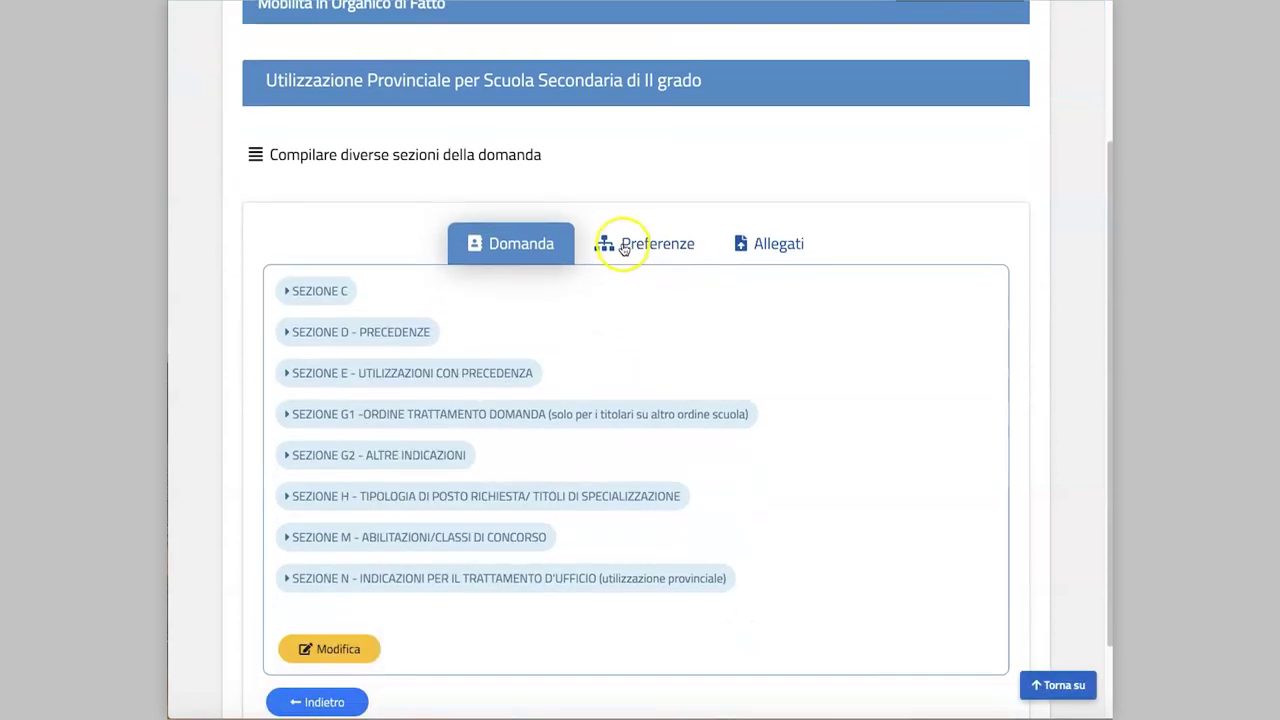
- Open the Preferenze part for editing and start adding preferences from the Provincia di Reggio Calabria list of districts
left_click(624, 245)
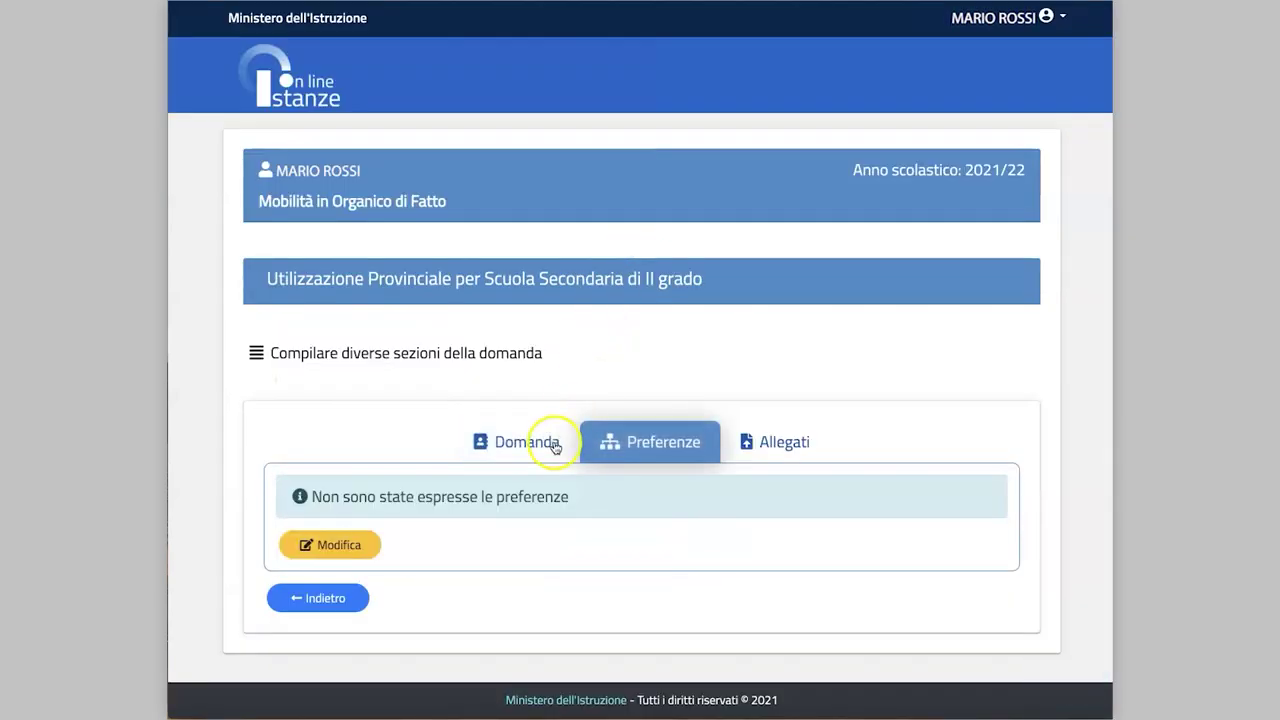
left_click(338, 547)
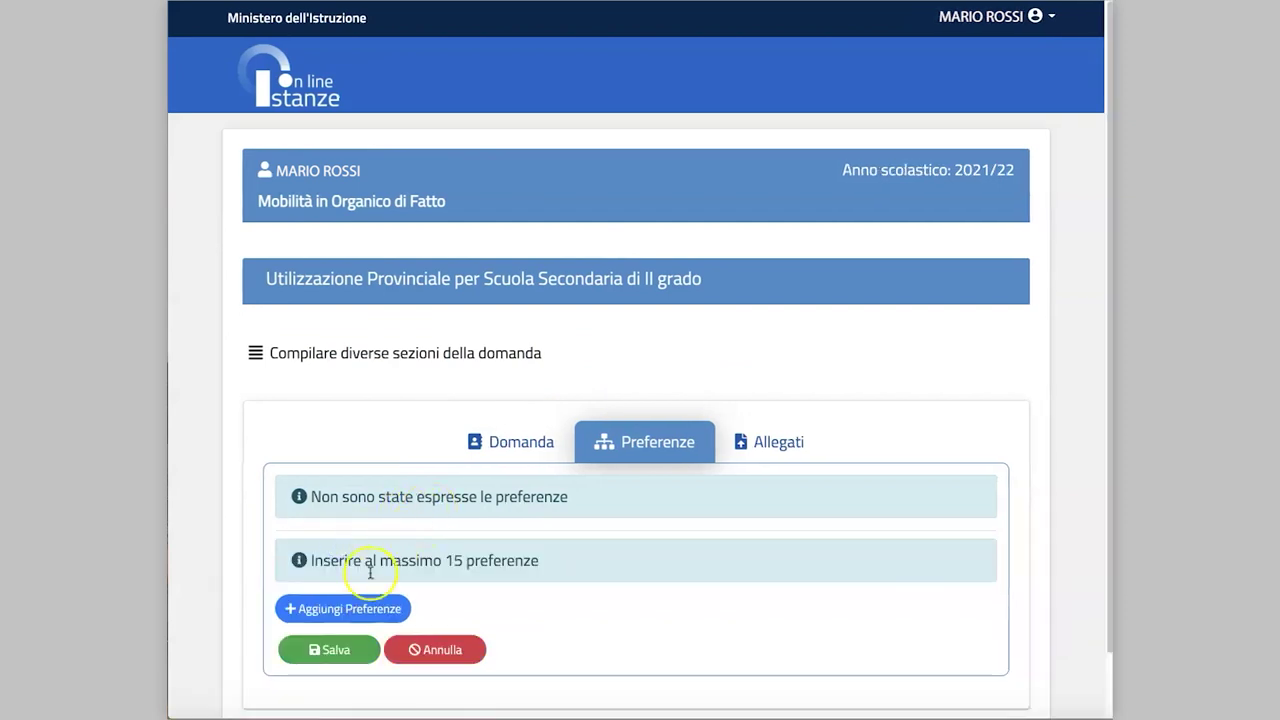
left_click(335, 607)
scroll(400, 580, "down", 2)
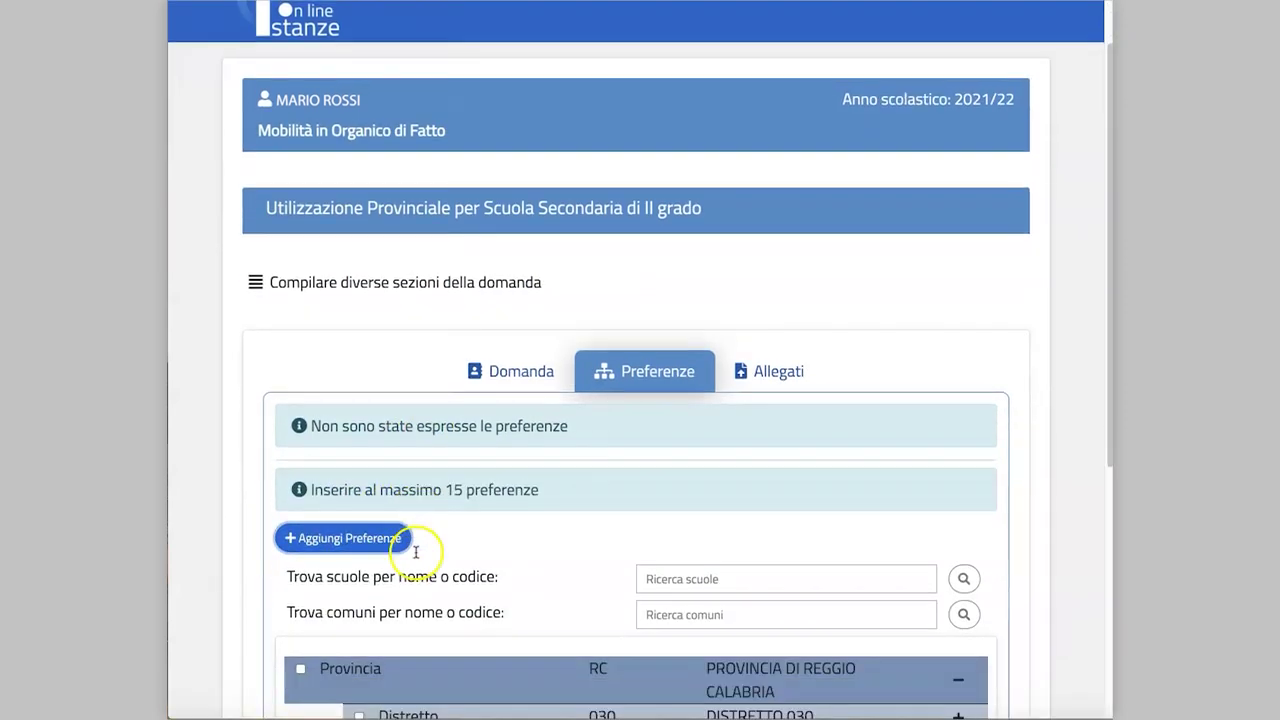
scroll(400, 520, "down", 1)
scroll(428, 451, "down", 2)
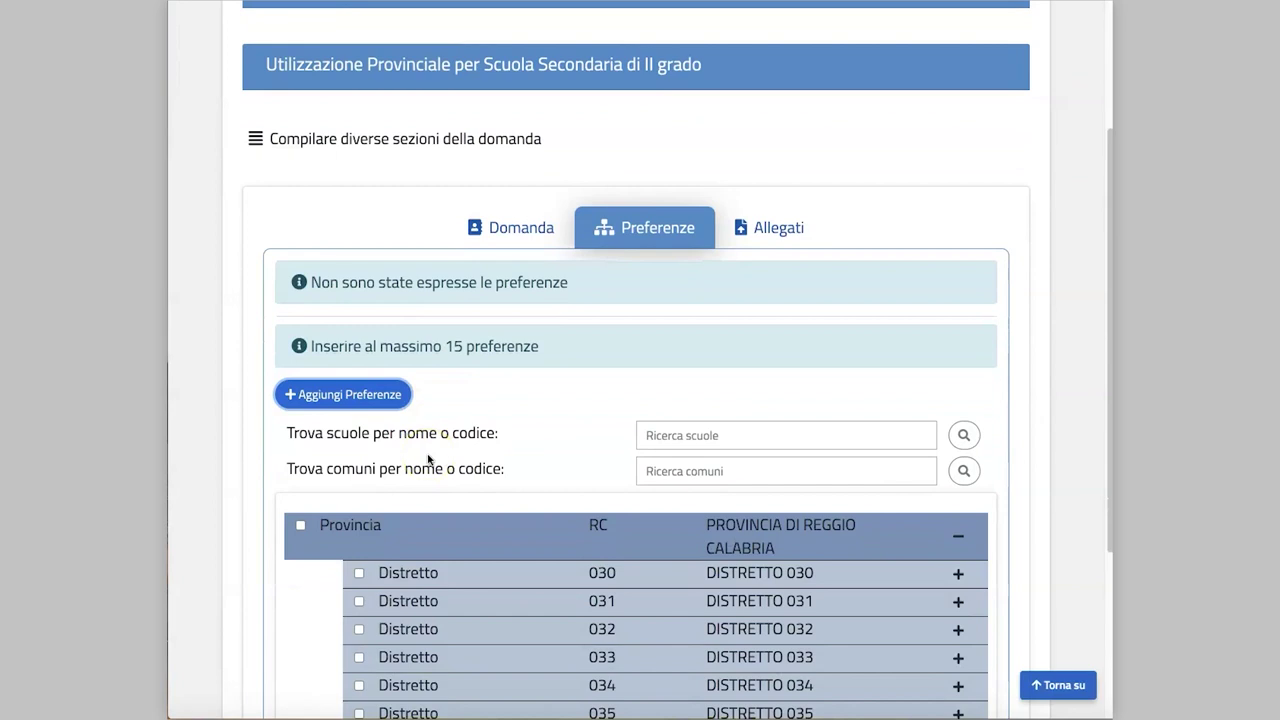
scroll(428, 458, "down", 4)
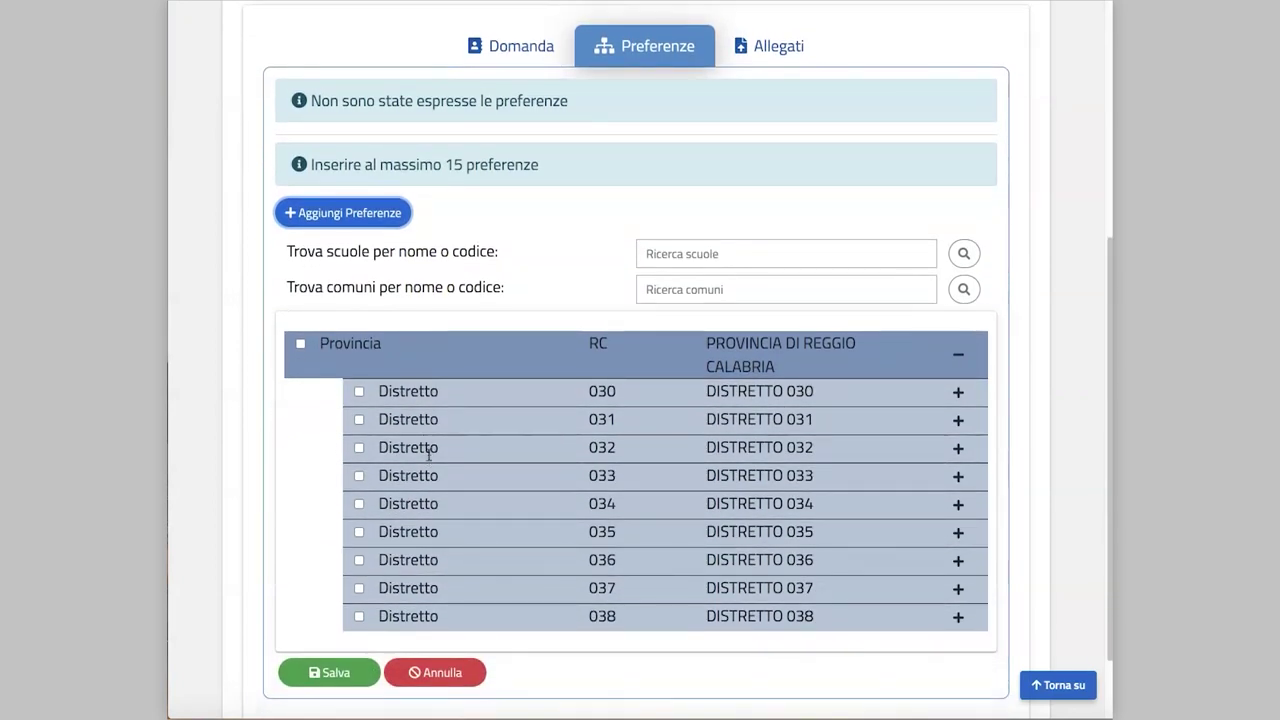
- Expand Distretto 030 and Comune di Reggio di Calabria, and add LICEO SCIENTIFICO "LEONARDO DA VINCI" (RCPS010001) as the first preference
left_click(957, 393)
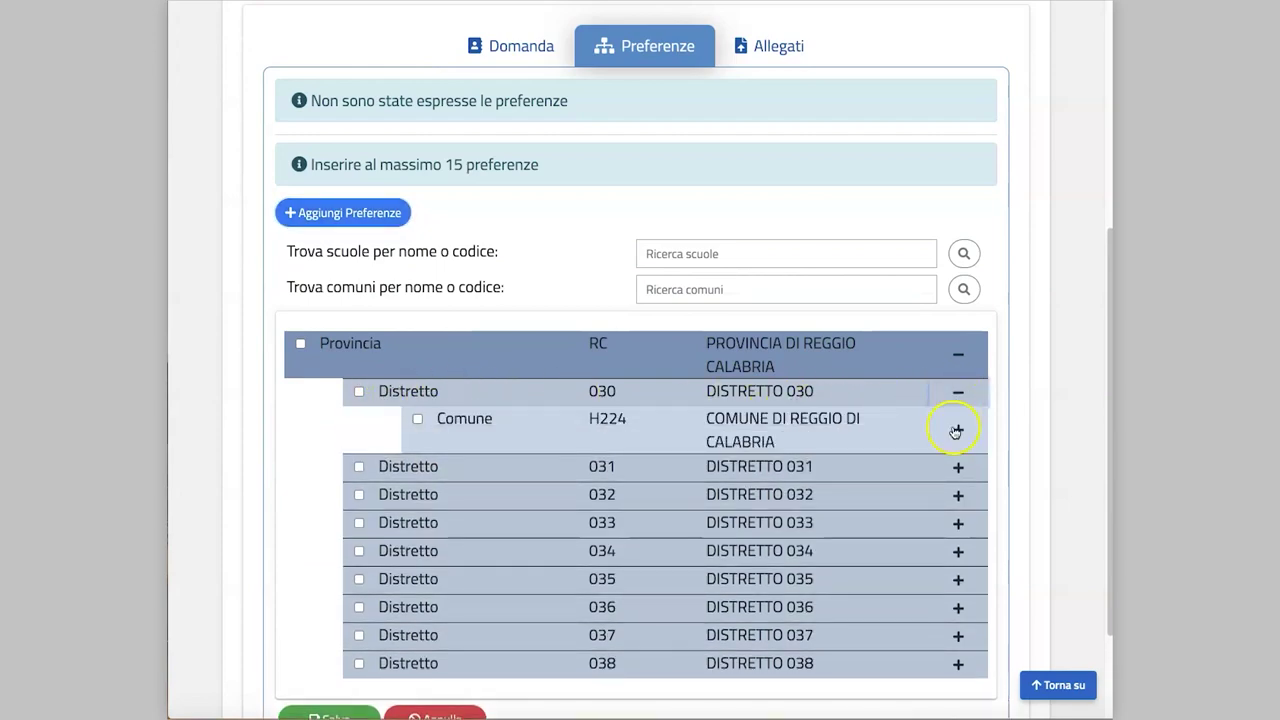
left_click(955, 430)
scroll(950, 430, "down", 5)
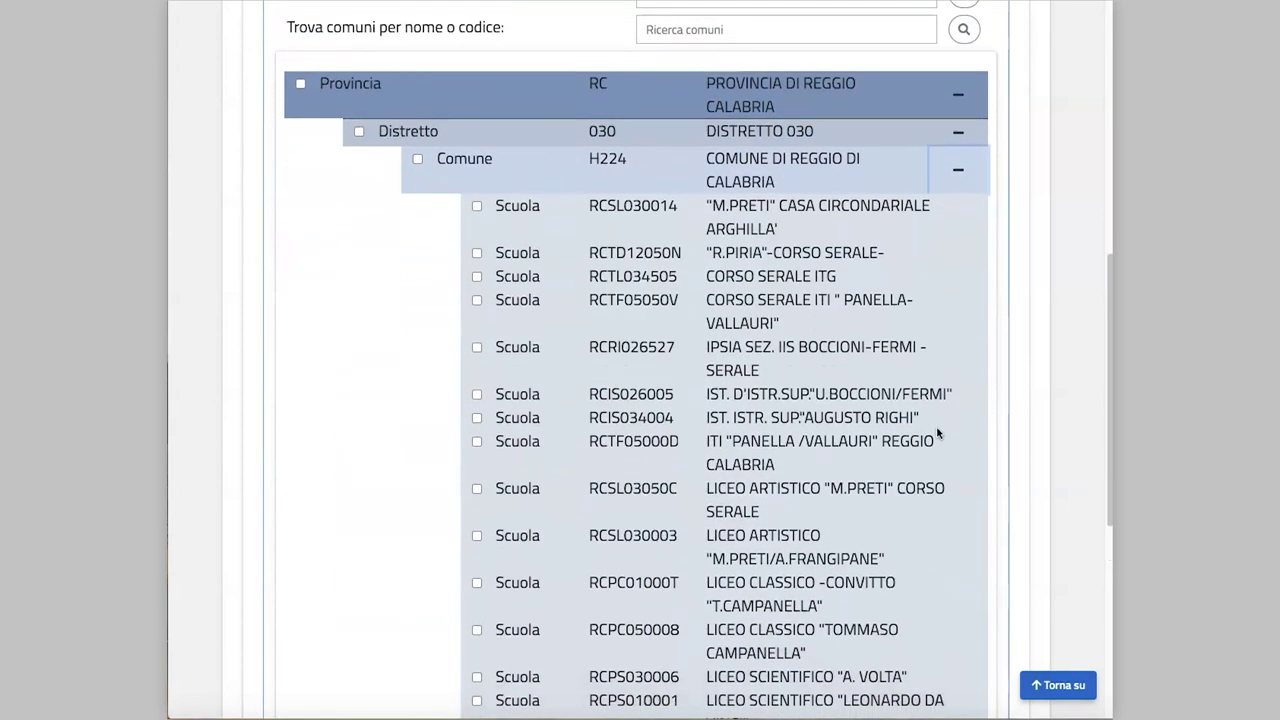
scroll(937, 432, "down", 3)
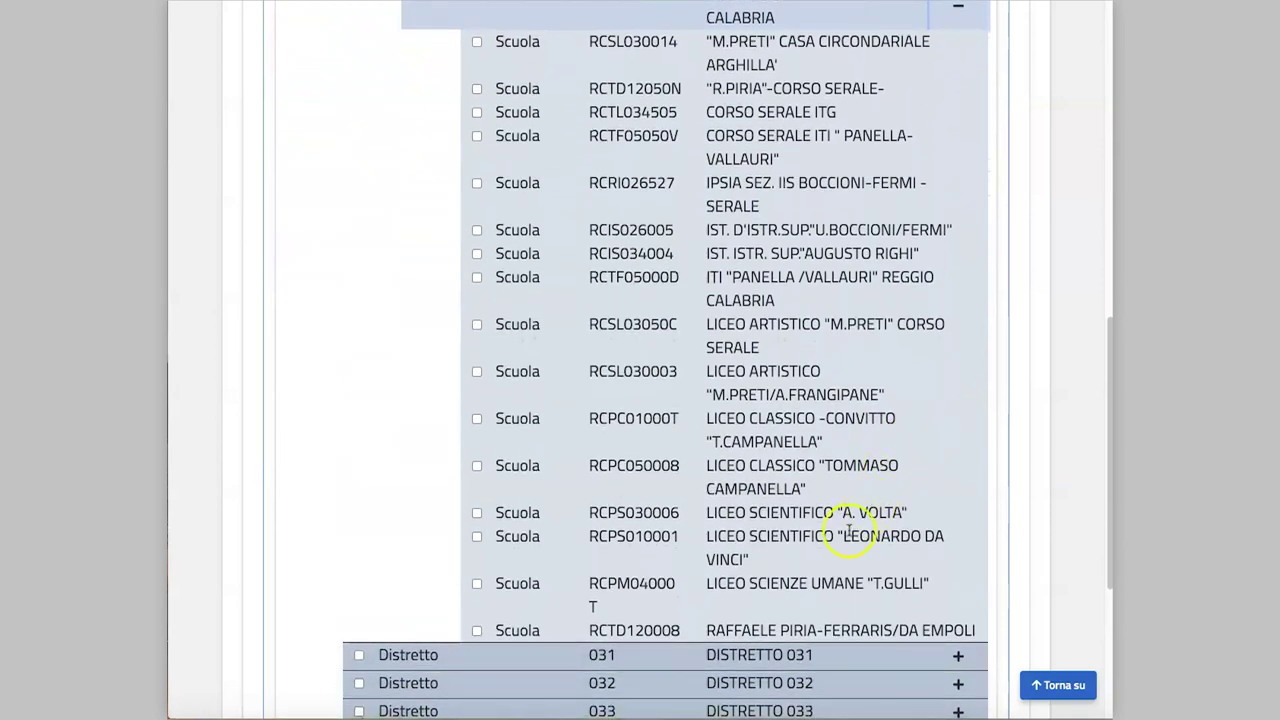
left_click(477, 538)
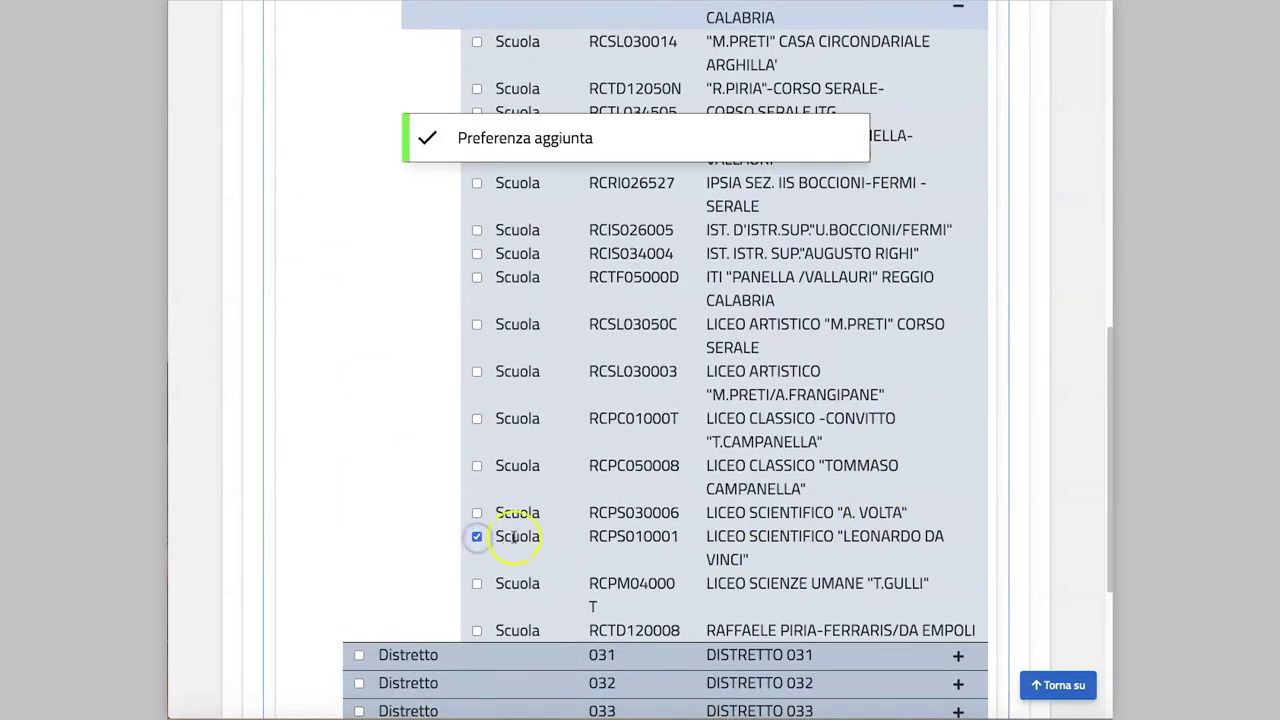
- Add as preferences, in order, "T.GULLI", RAFFAELE PIRIA-FERRARIS/DA EMPOLI, LICEO CLASSICO "TOMMASO CAMPANELLA", "A. VOLTA" and LICEO CLASSICO -CONVITTO "T.CAMPANELLA"
scroll(607, 408, "up", 6)
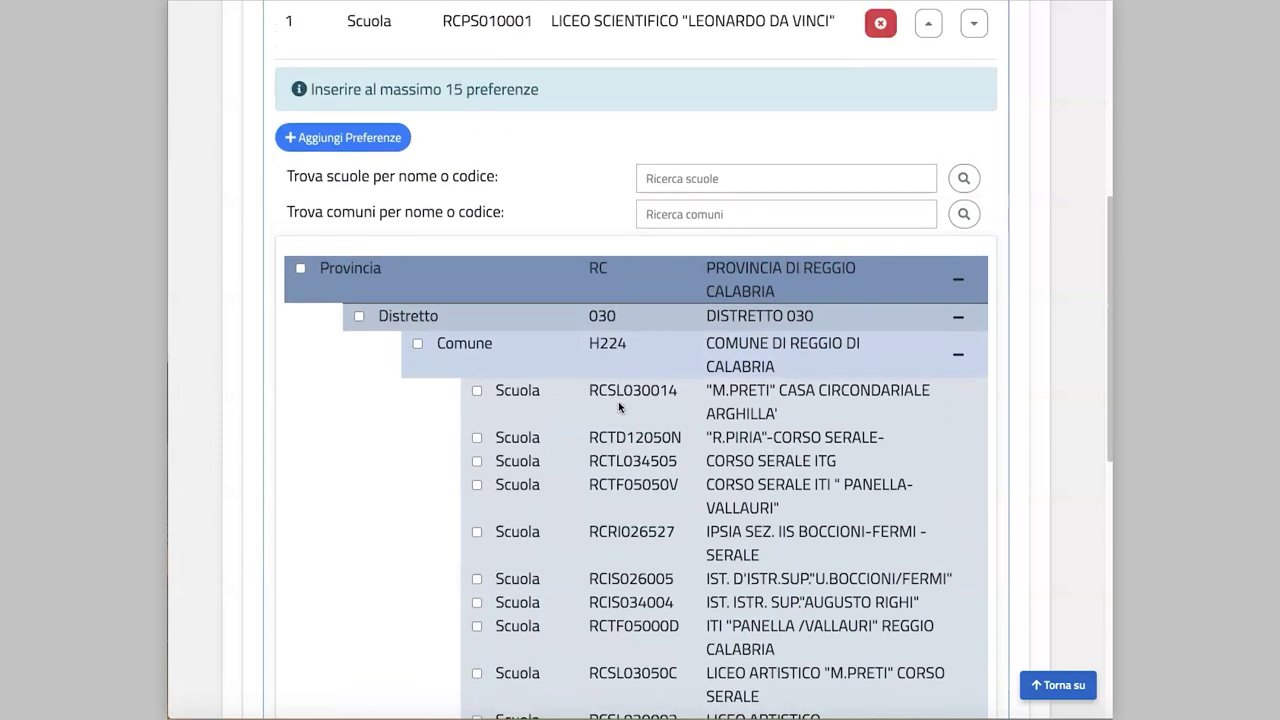
scroll(618, 401, "down", 3)
scroll(618, 401, "down", 2)
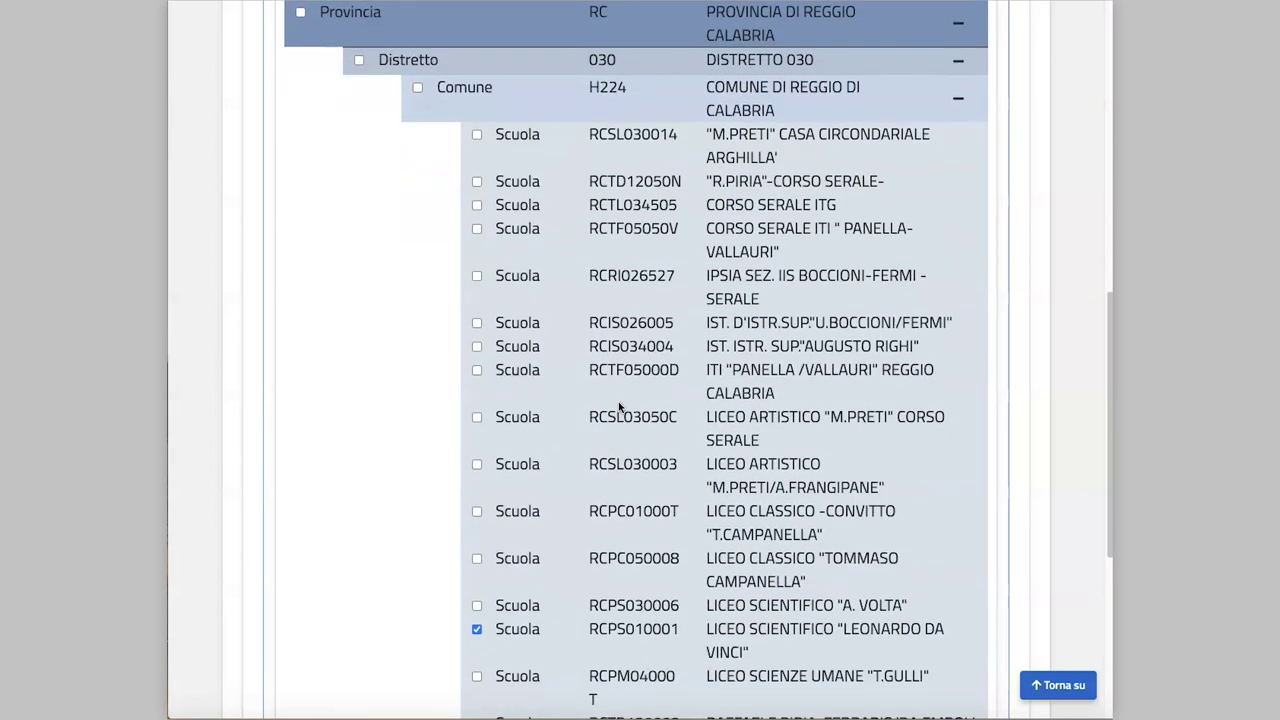
scroll(618, 401, "down", 2)
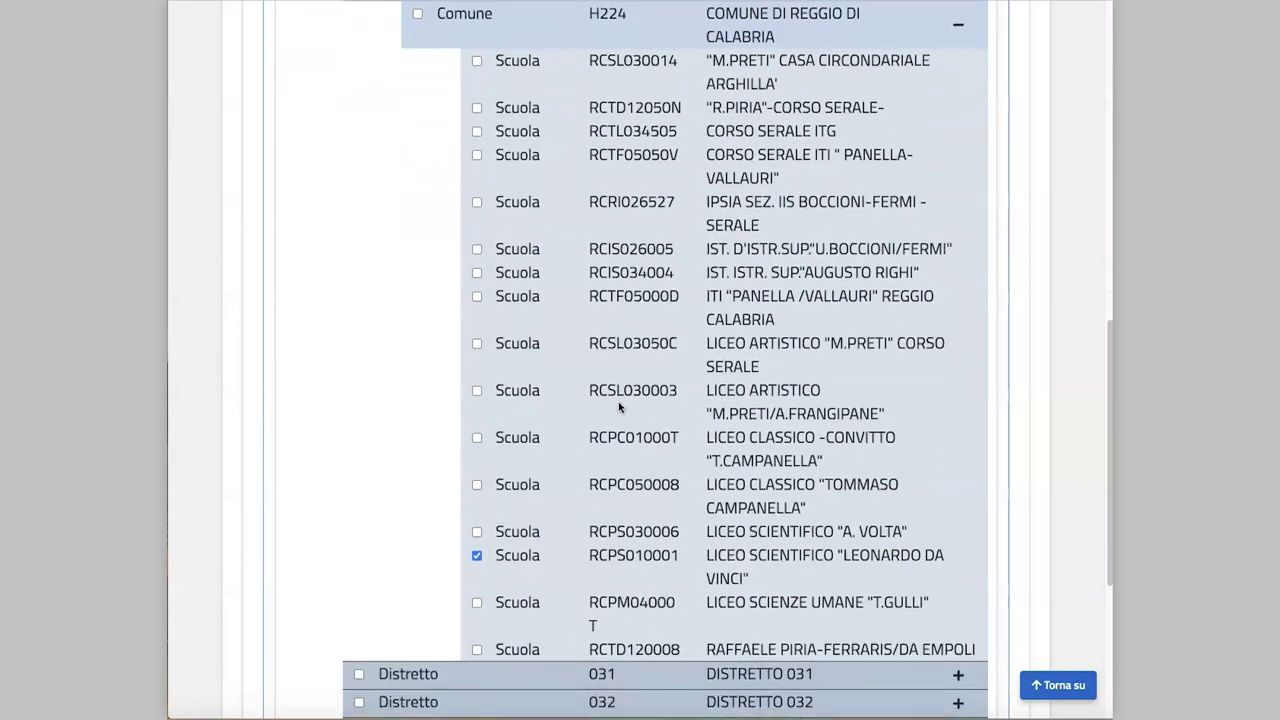
left_click(477, 604)
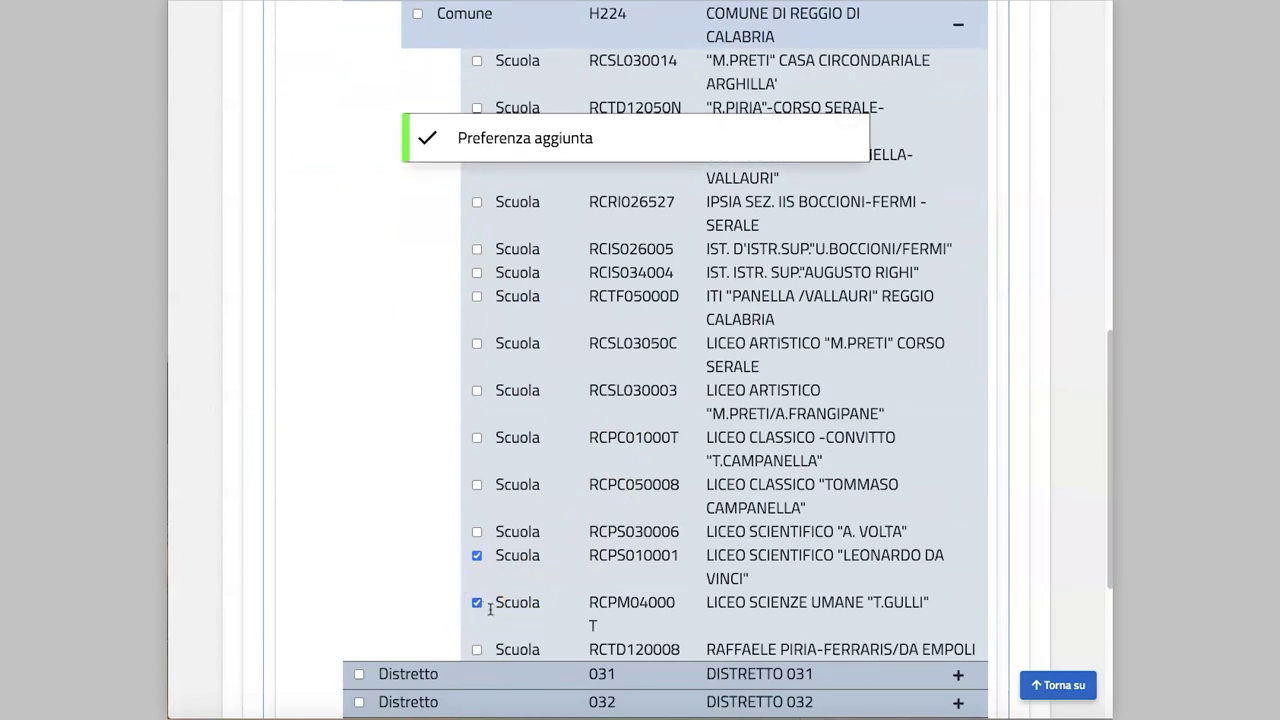
left_click(477, 650)
left_click(477, 486)
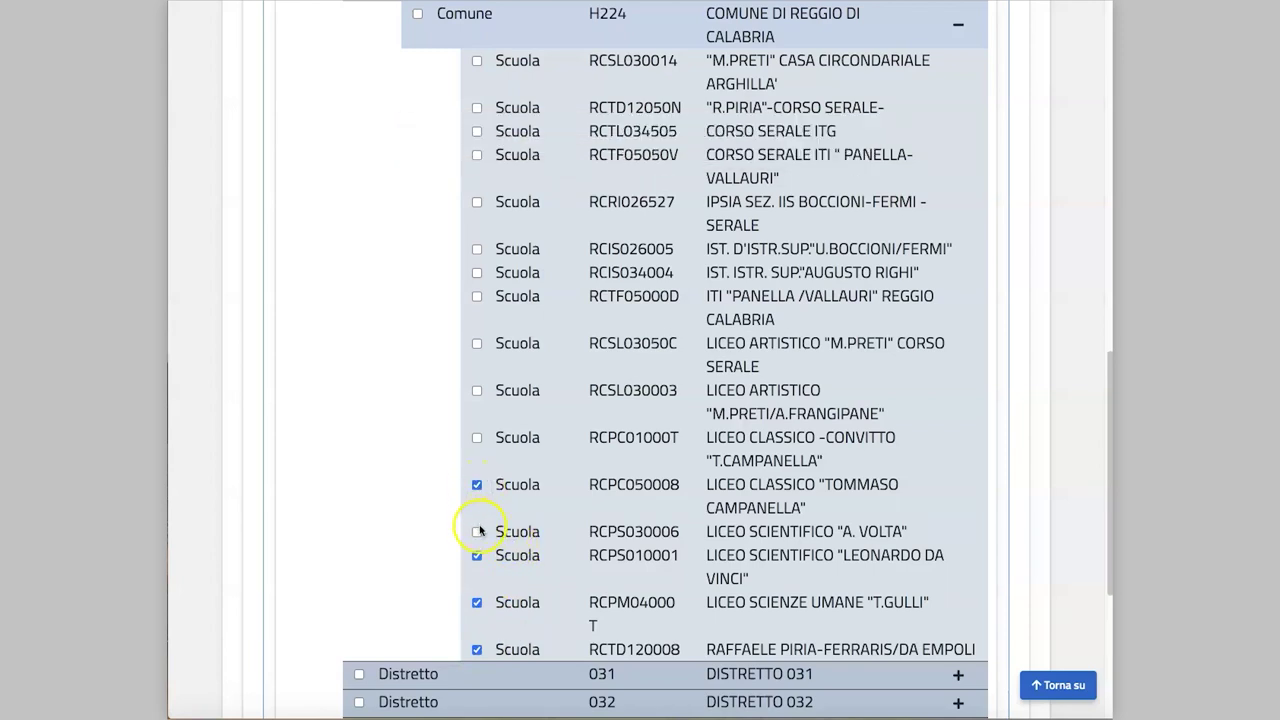
left_click(477, 532)
left_click(477, 438)
- Add the whole COMUNE DI REGGIO DI CALABRIA (H224) as a preference after the schools, and review the ordered list
scroll(545, 447, "up", 4)
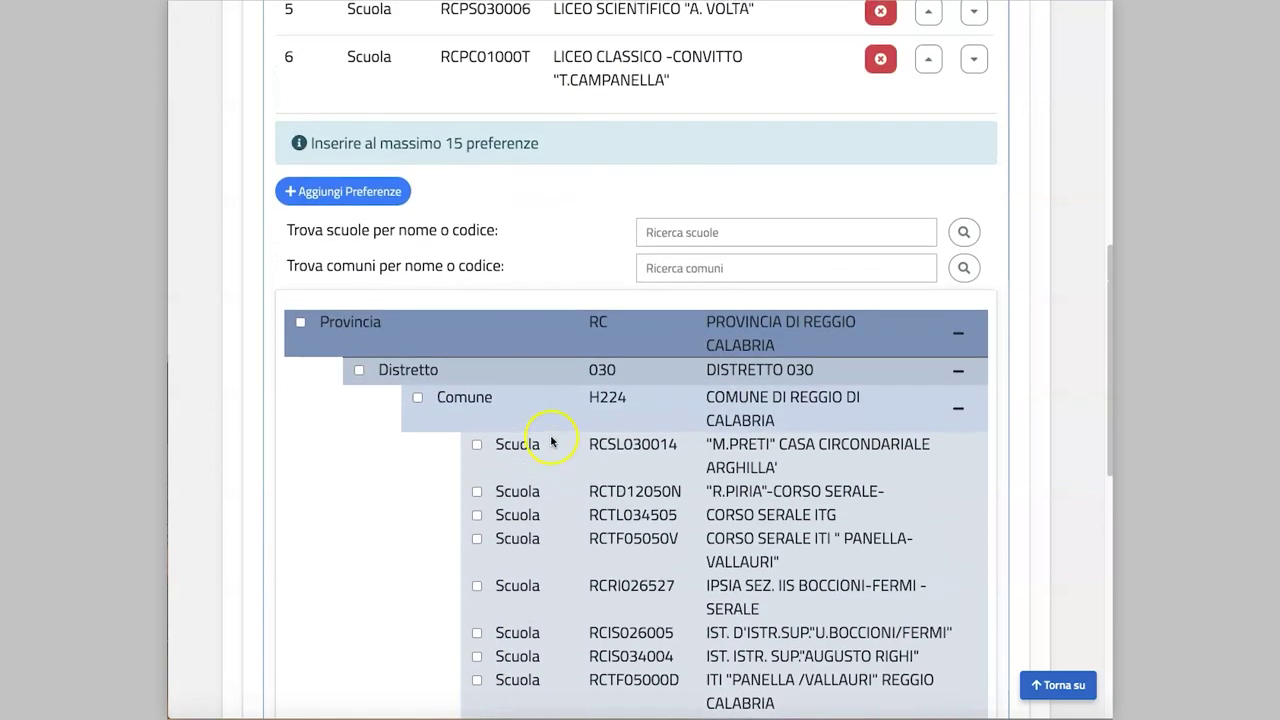
left_click(415, 402)
scroll(590, 360, "up", 4)
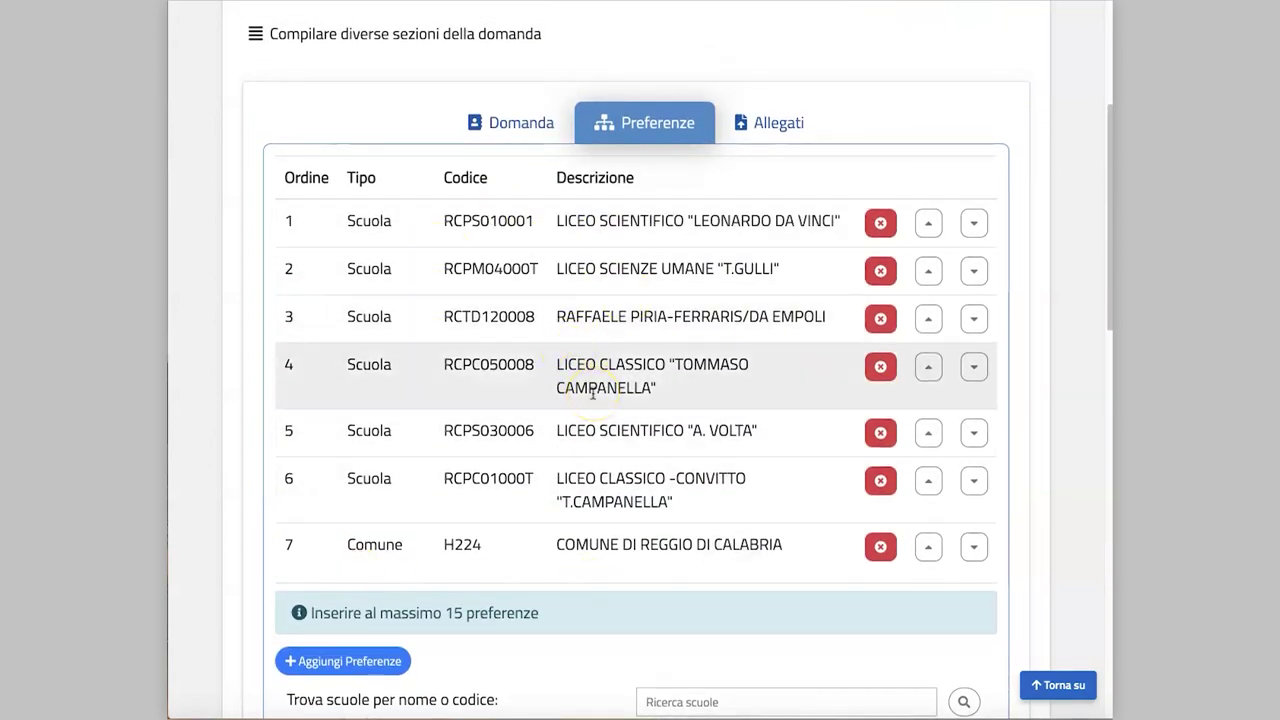
scroll(593, 393, "down", 2)
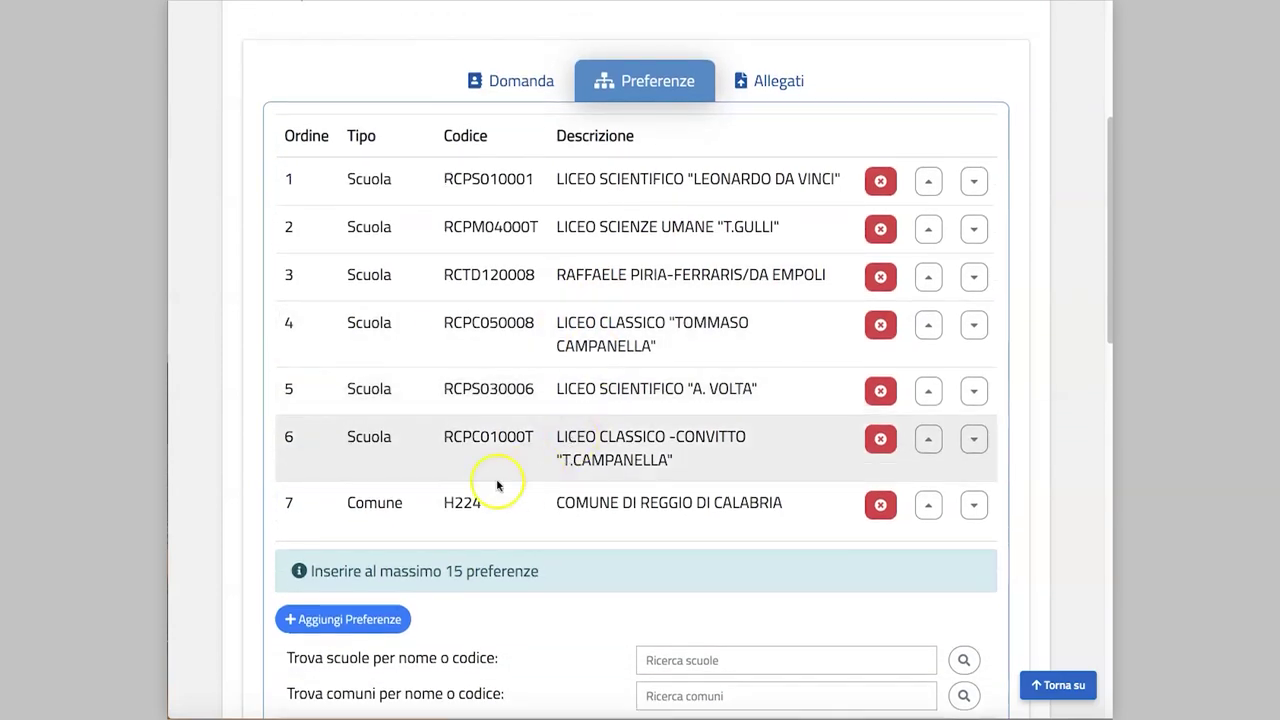
scroll(470, 498, "up", 3)
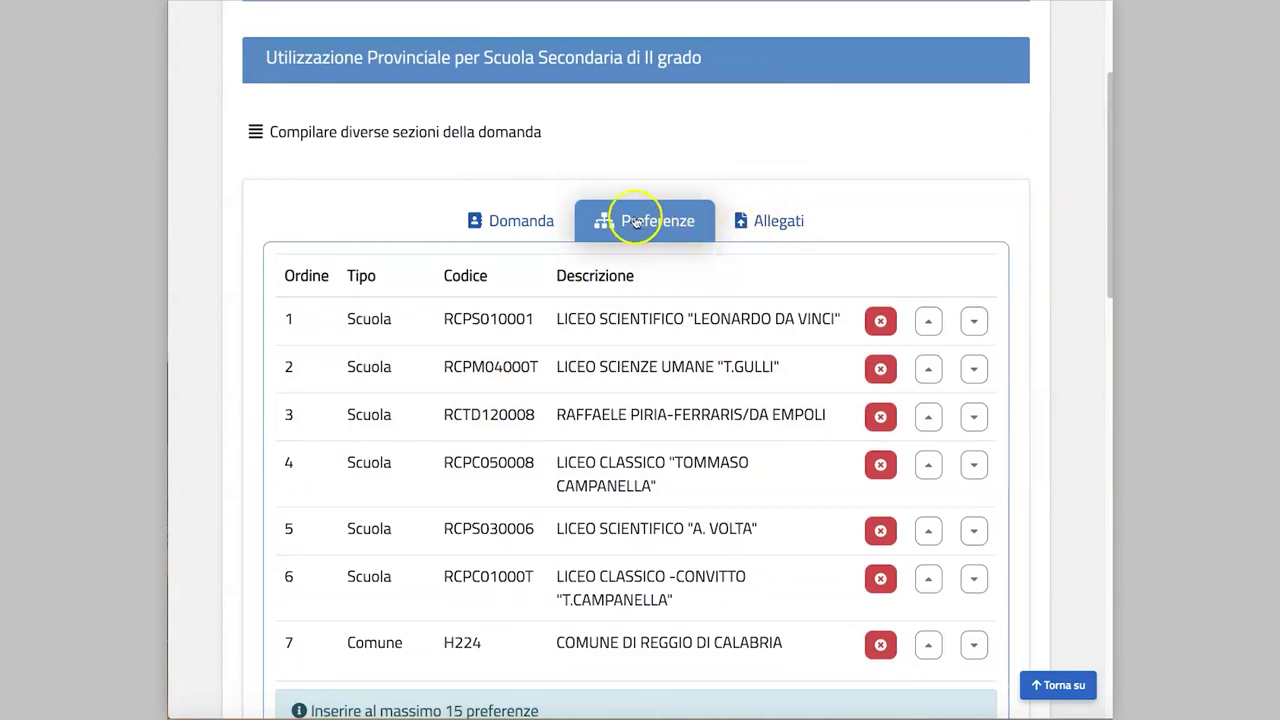
- Save the preferences and open the Allegati part of the application
scroll(622, 222, "down", 10)
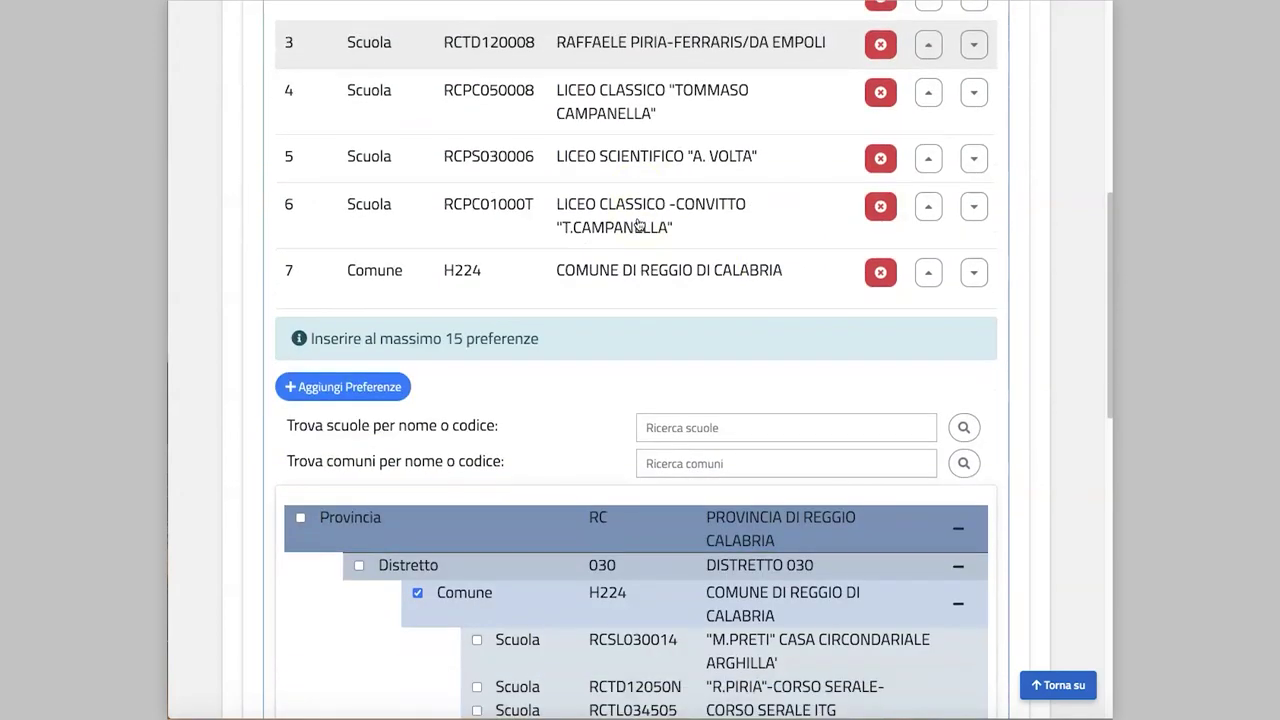
scroll(638, 222, "down", 4)
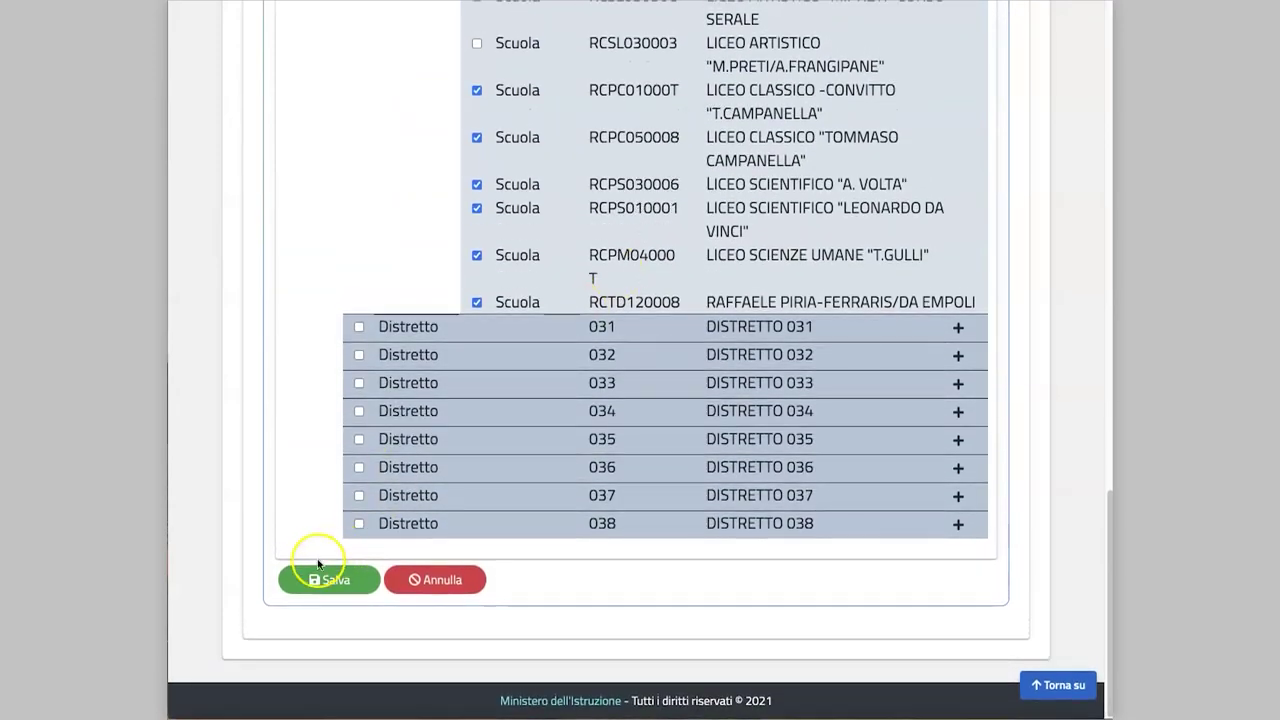
left_click(316, 584)
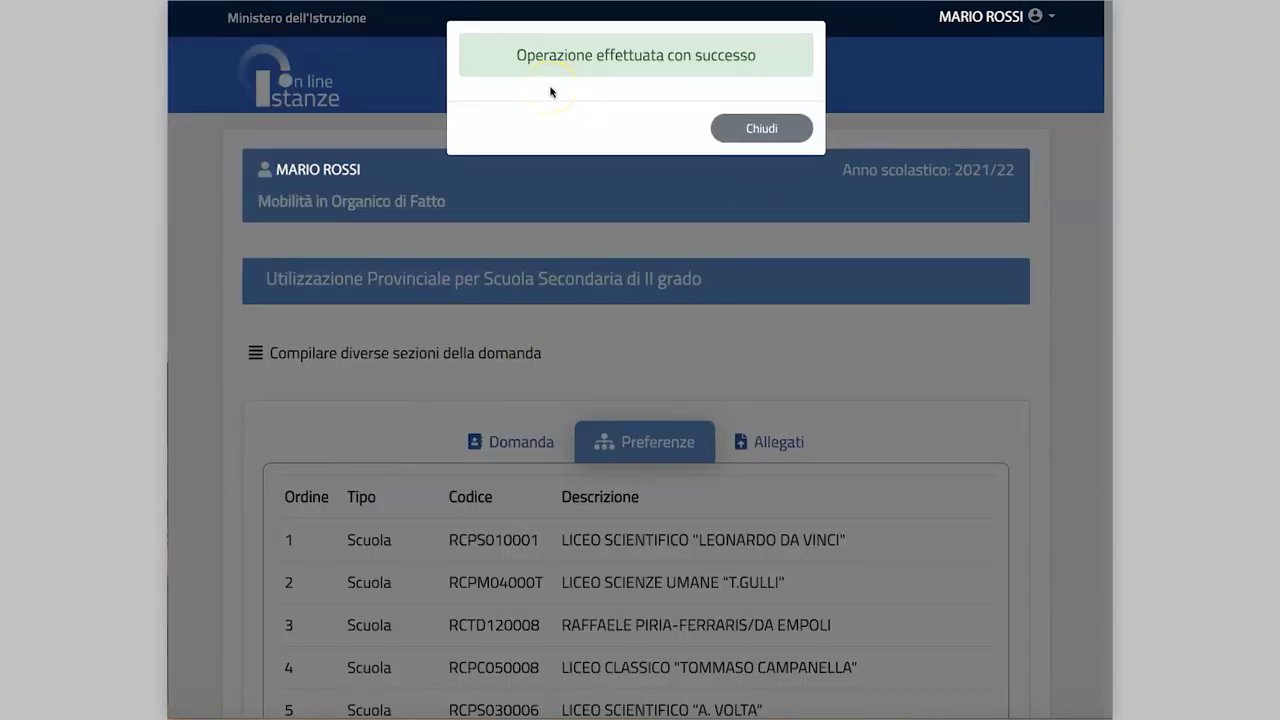
left_click(774, 127)
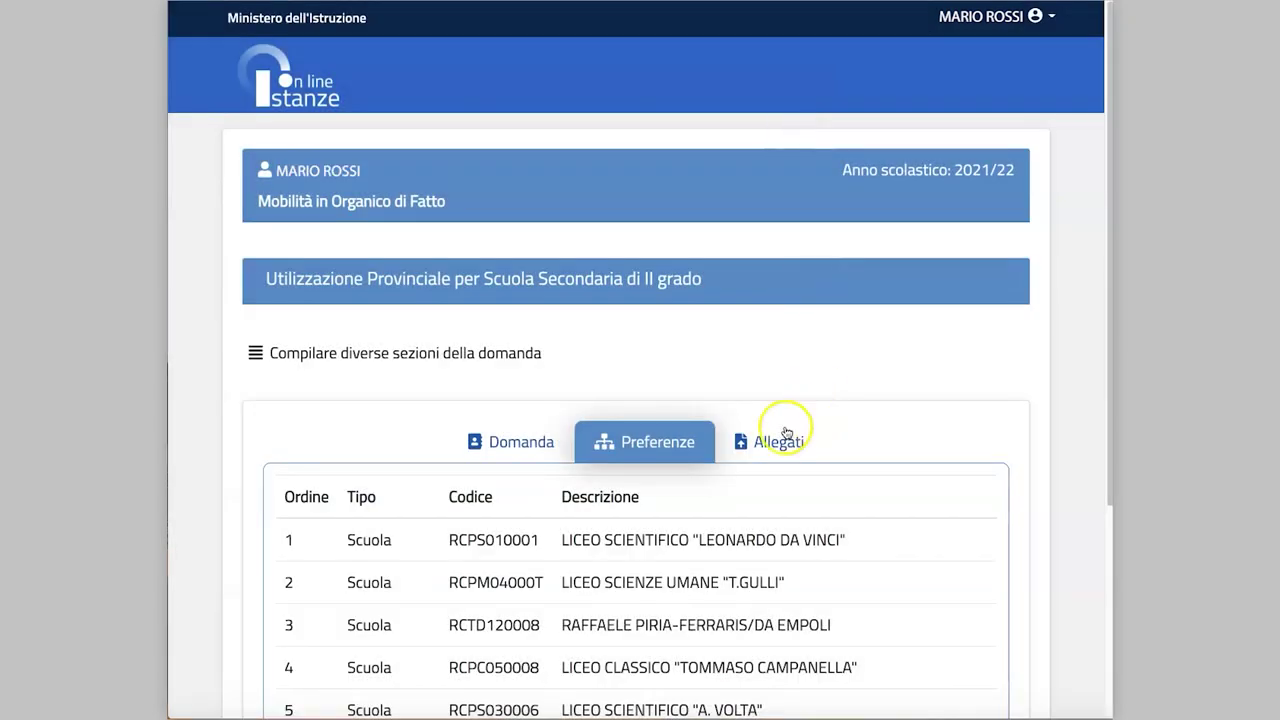
left_click(787, 433)
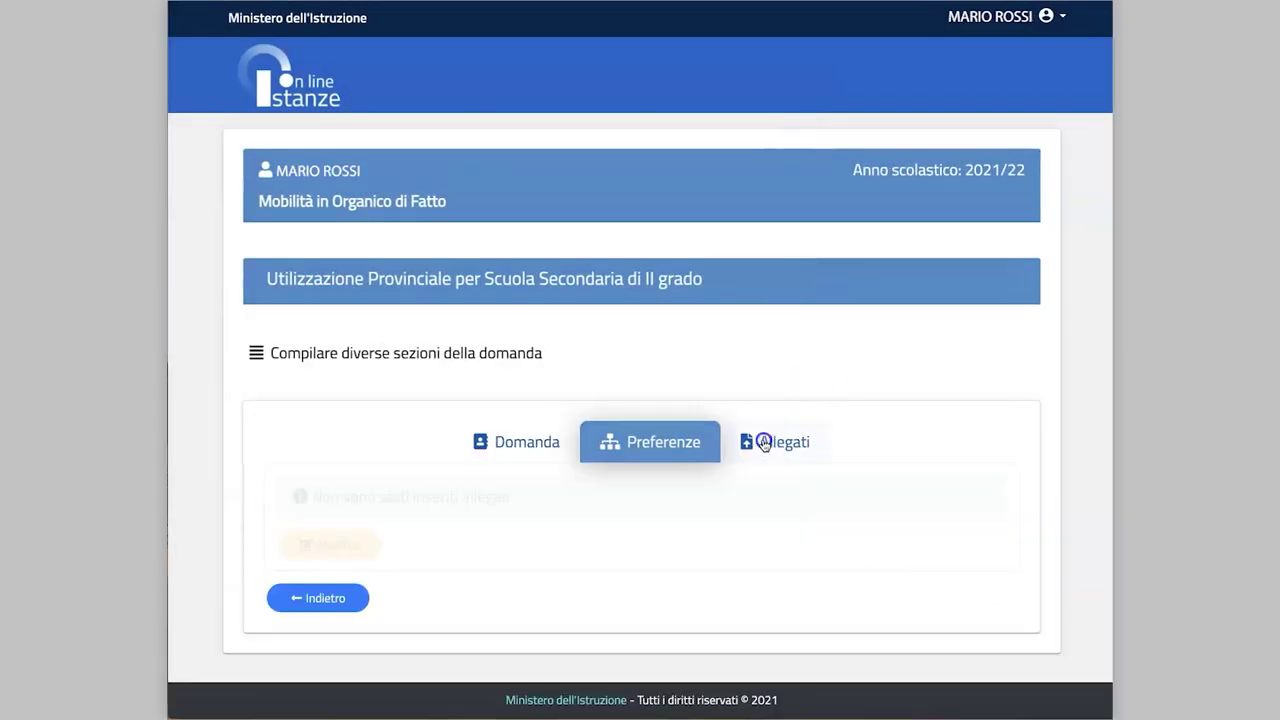